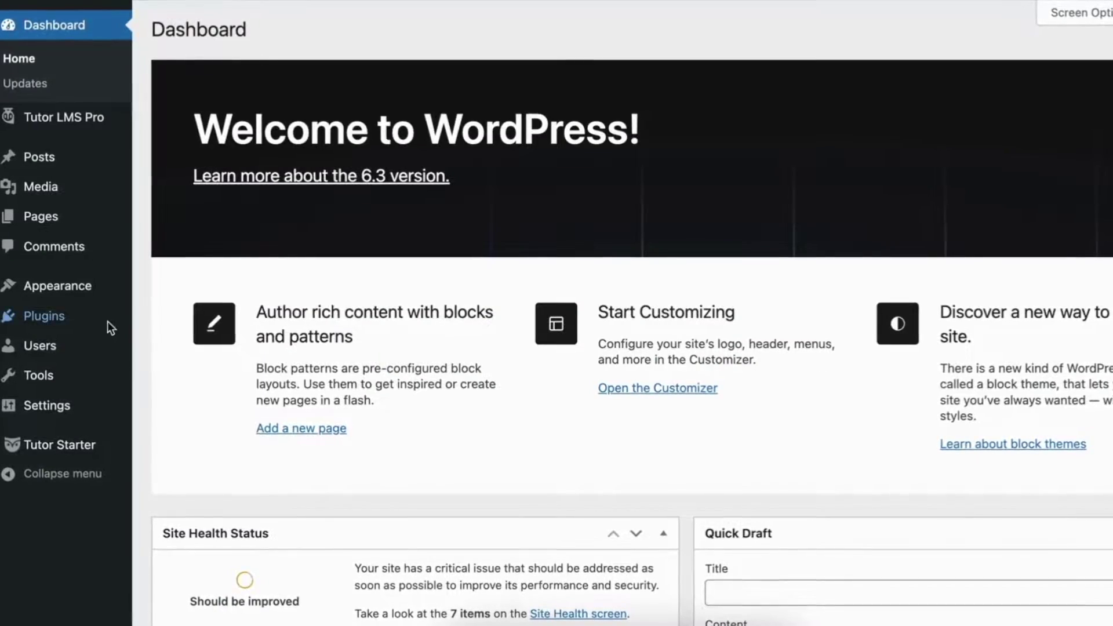
Open Installed Plugins, then scroll the site homepage's hero, dated posts and partner-universities section.
left_click(161, 323)
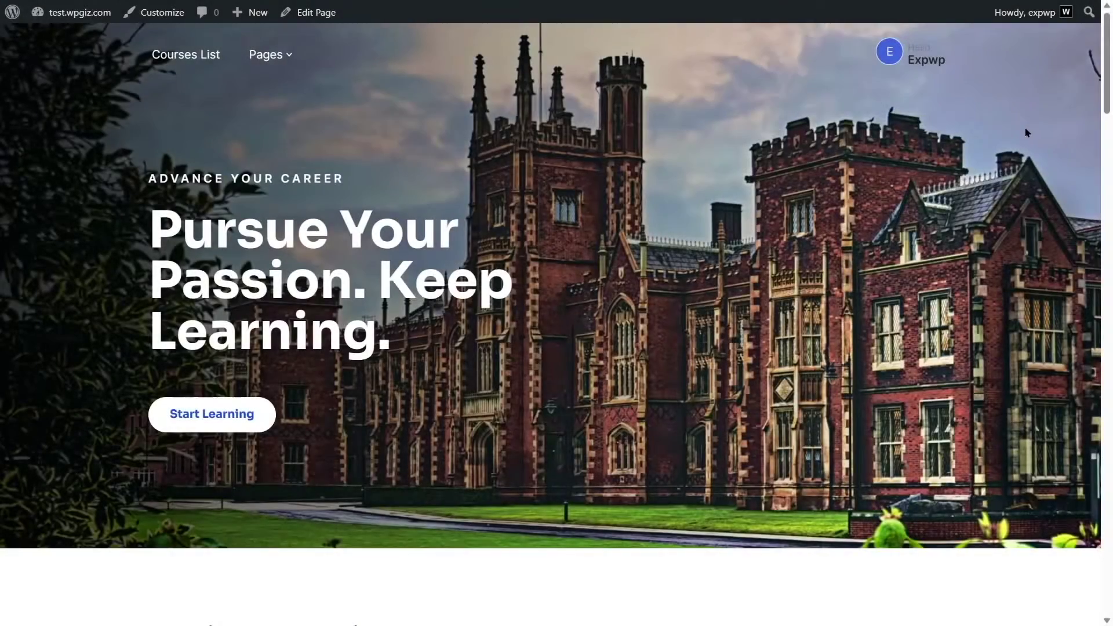
scroll(1051, 133, "down", 7)
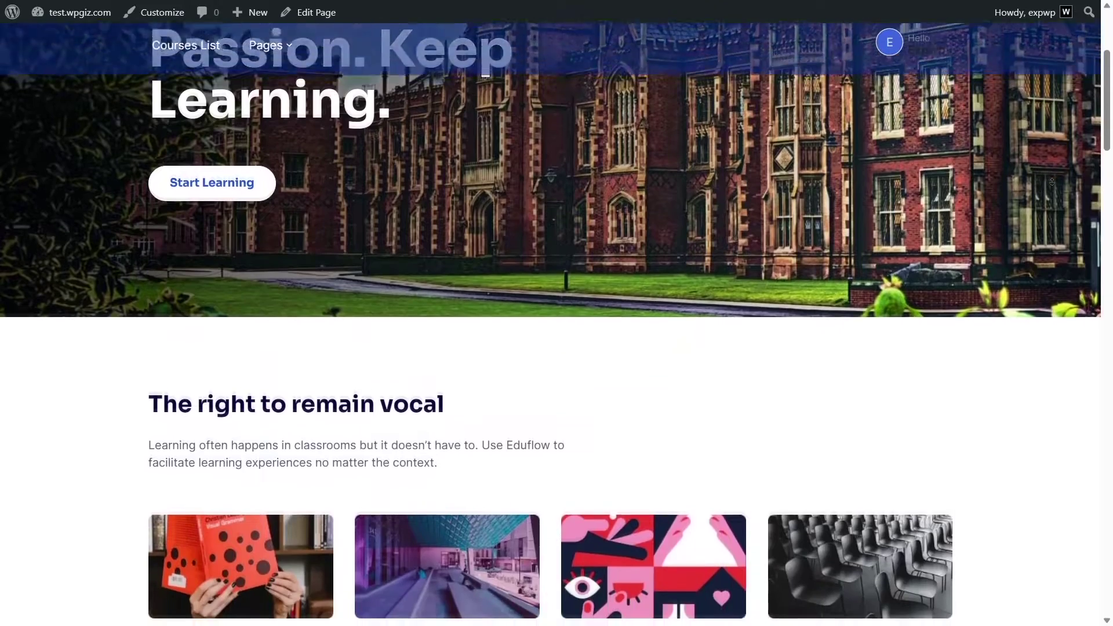
scroll(1052, 182, "down", 6)
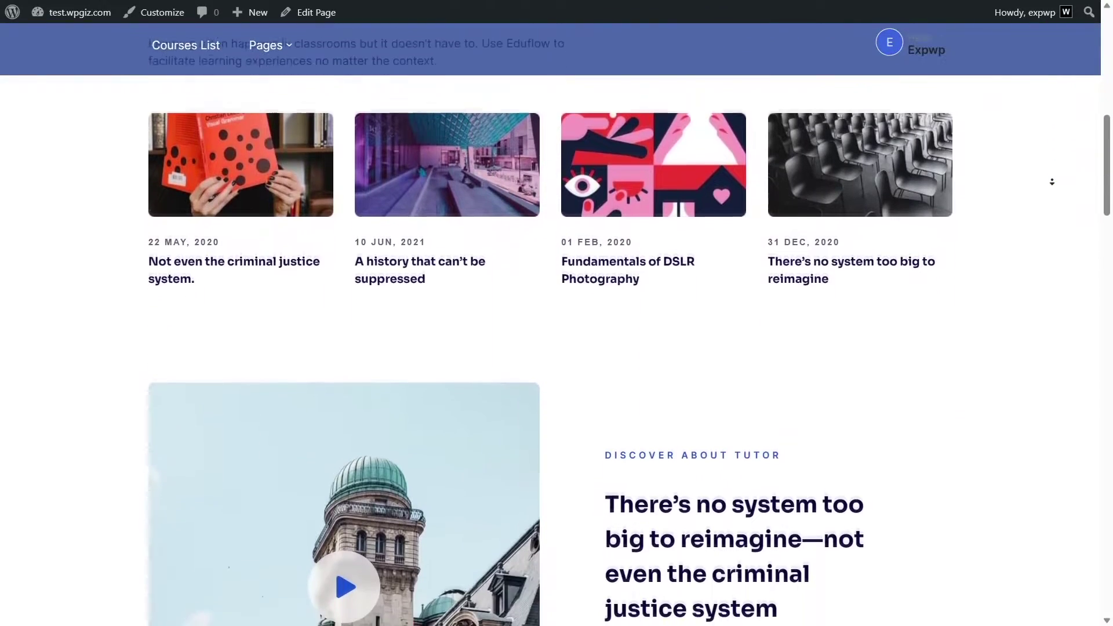
scroll(1052, 182, "down", 9)
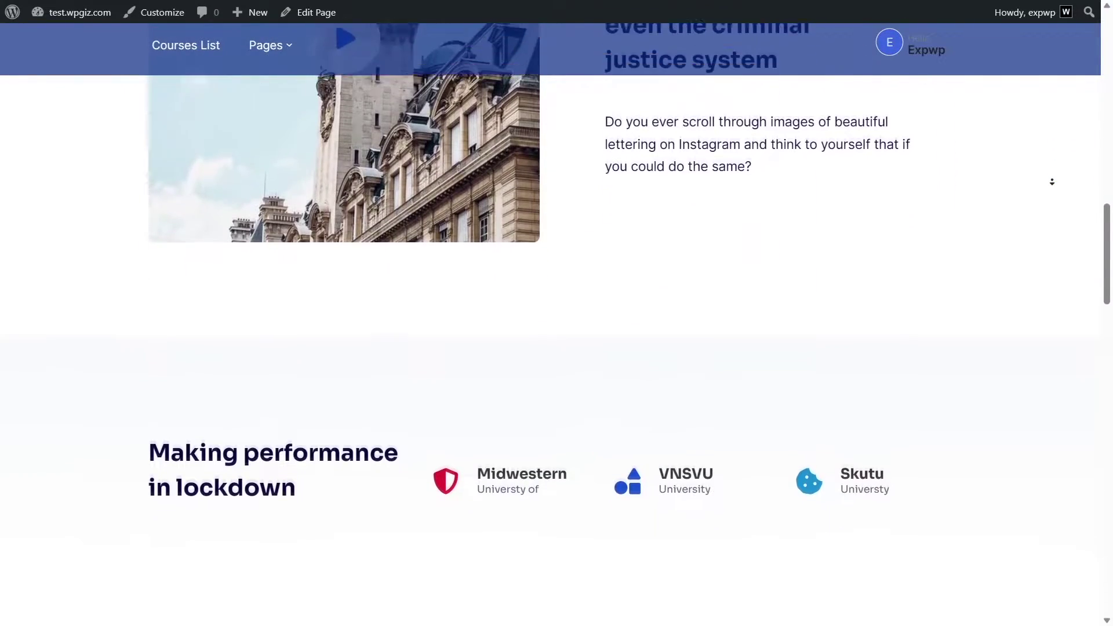
scroll(1052, 182, "down", 4)
scroll(1072, 232, "up", 20)
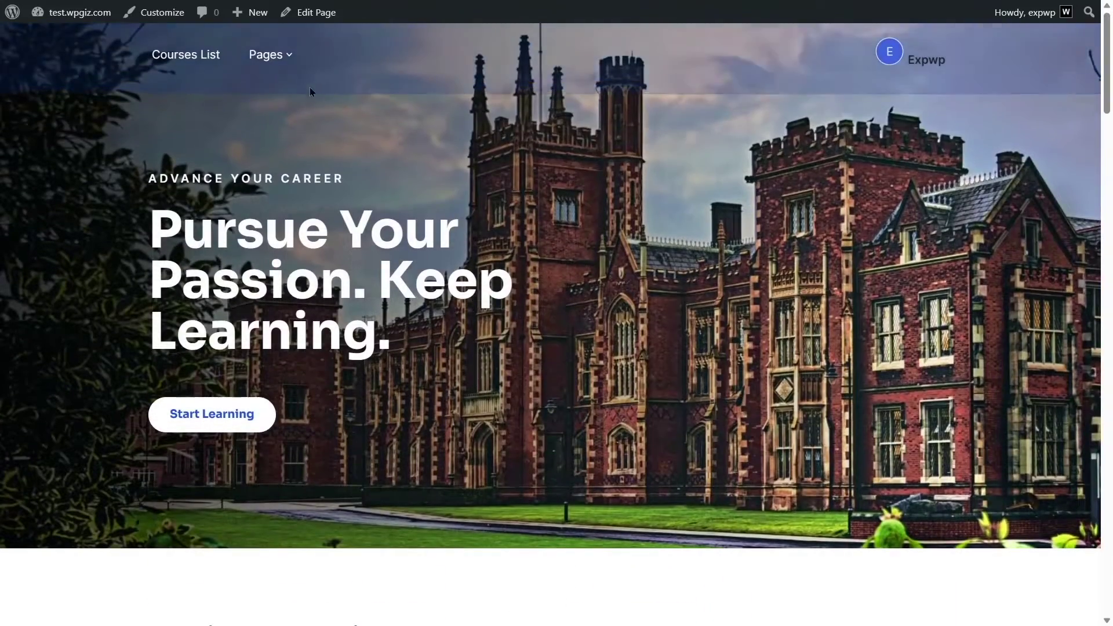
Browse the site's Courses List page.
left_click(217, 56)
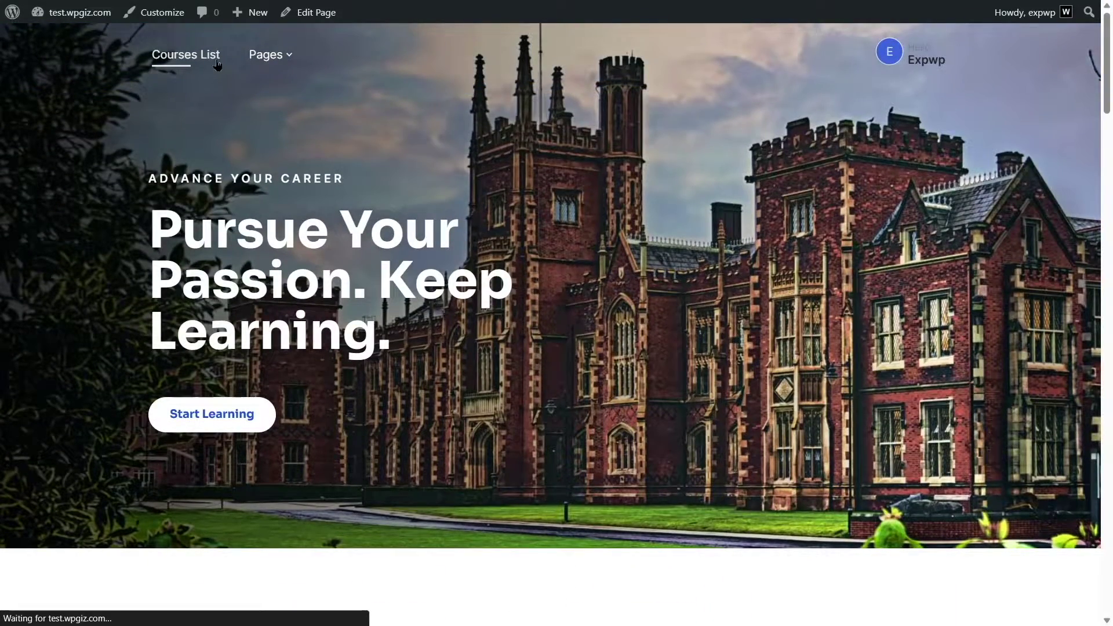
scroll(300, 284, "down", 14)
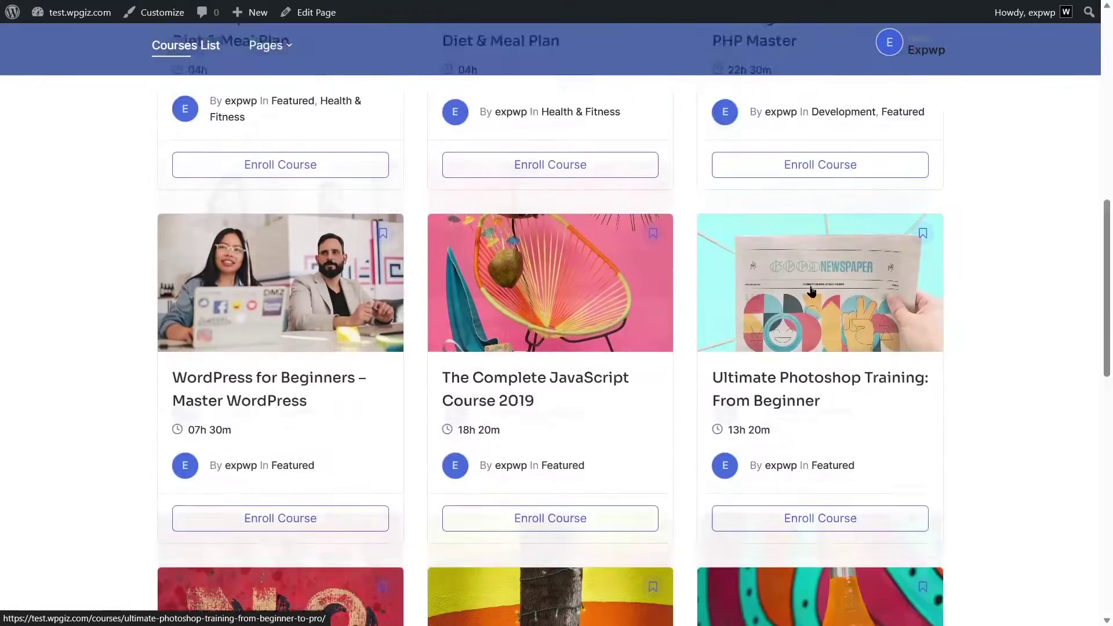
scroll(533, 453, "down", 6)
scroll(523, 435, "up", 9)
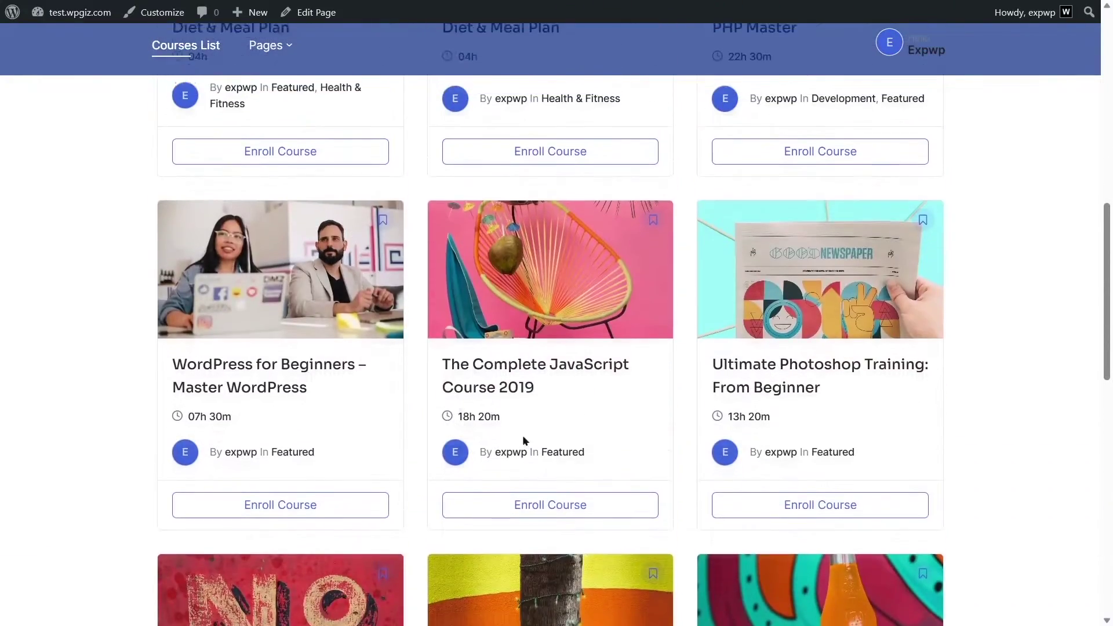
scroll(469, 378, "up", 5)
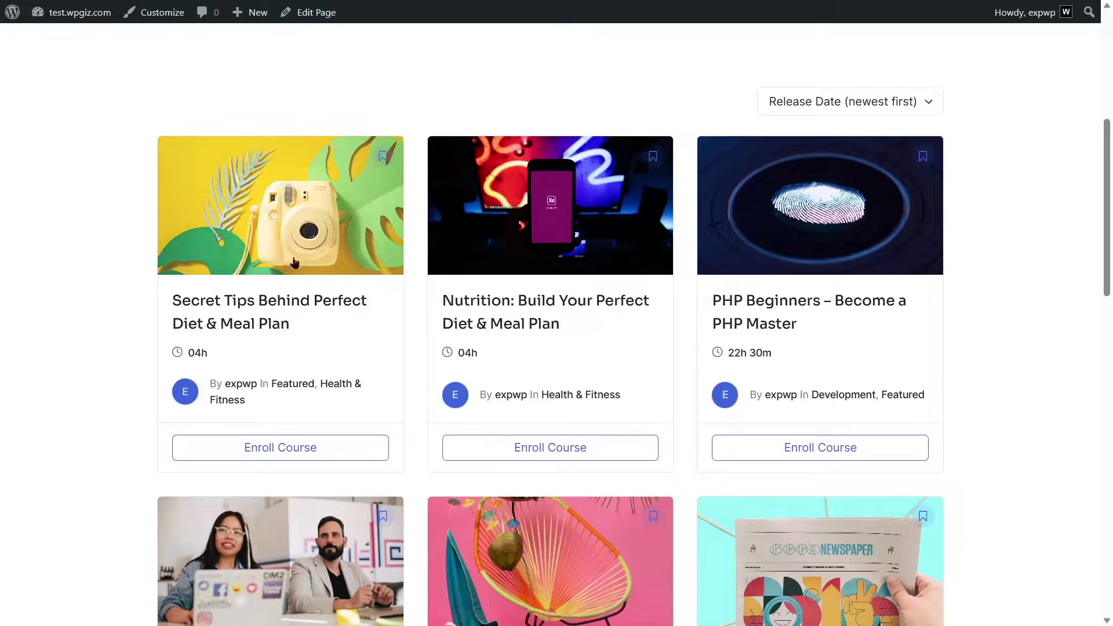
Open the Secret Tips Behind Perfect Diet & Meal Plan course and review its Free enrollment and video.
left_click(353, 219)
scroll(350, 232, "down", 8)
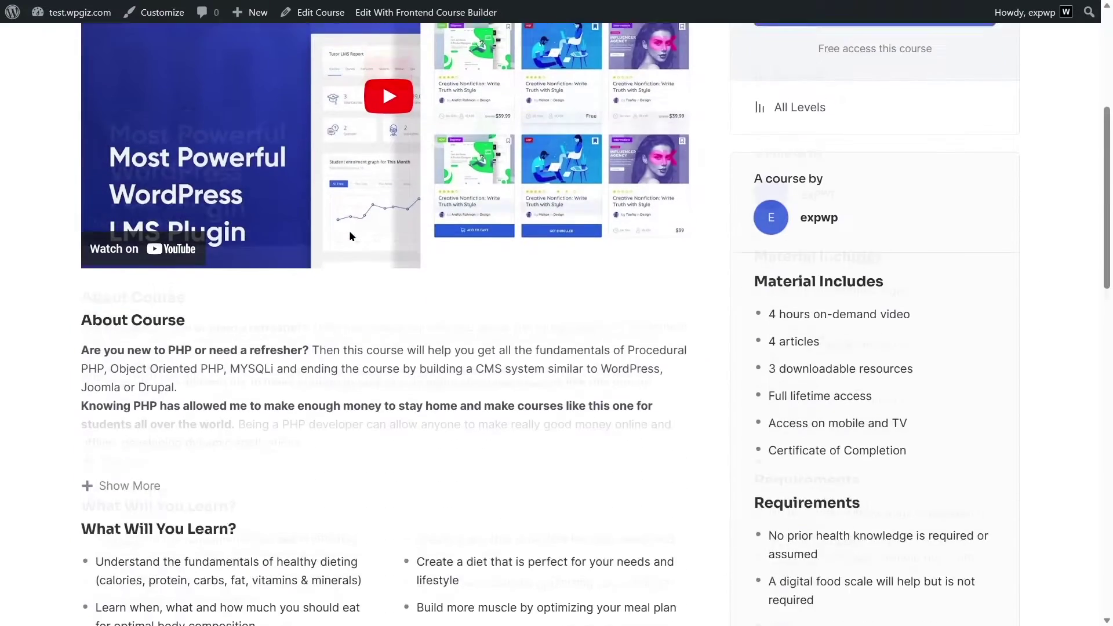
scroll(349, 230, "down", 10)
scroll(351, 233, "down", 6)
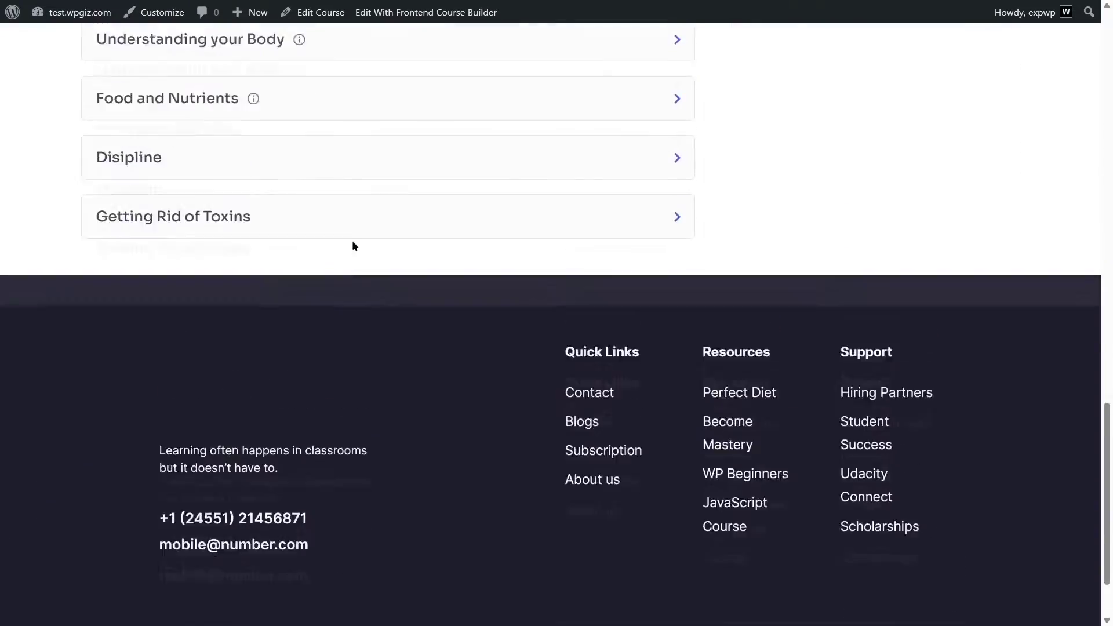
scroll(353, 243, "up", 9)
scroll(510, 362, "down", 6)
scroll(516, 342, "up", 12)
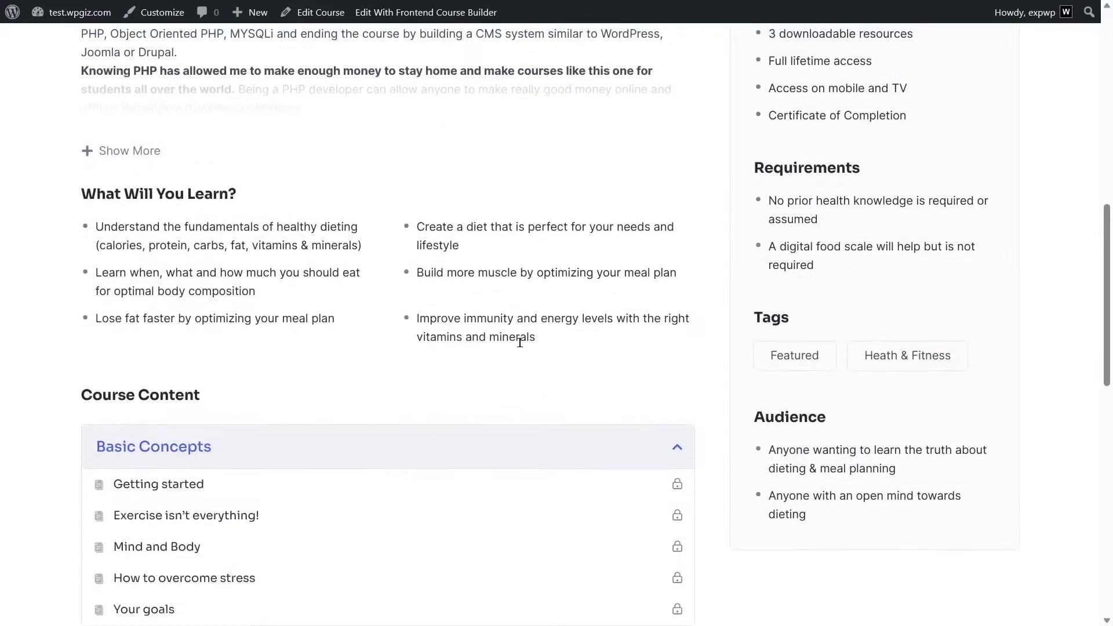
scroll(470, 208, "down", 4)
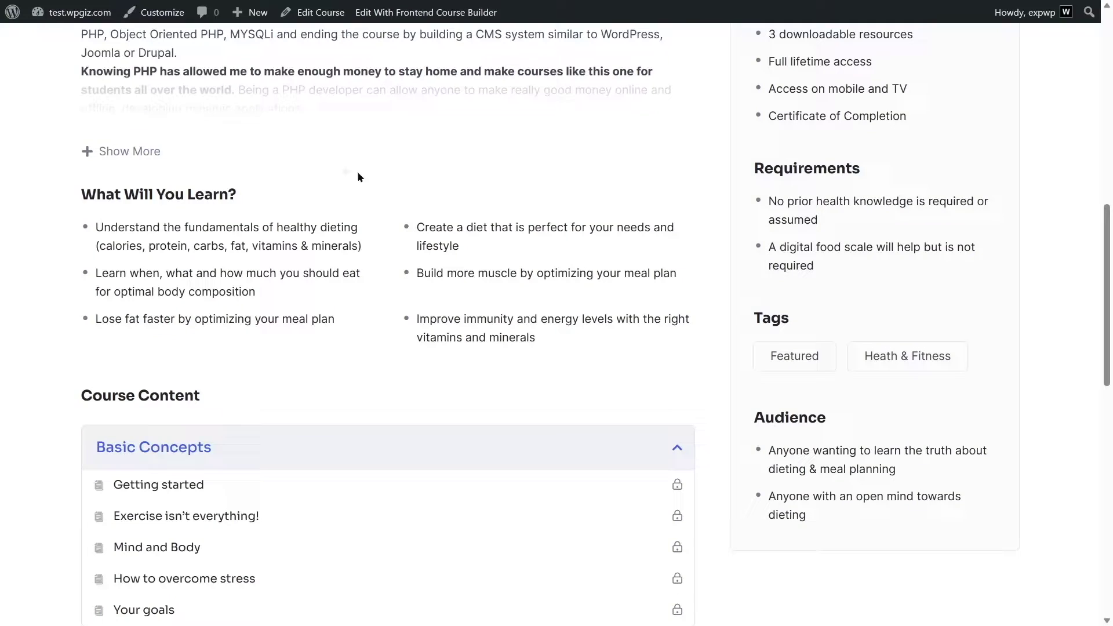
scroll(528, 348, "up", 10)
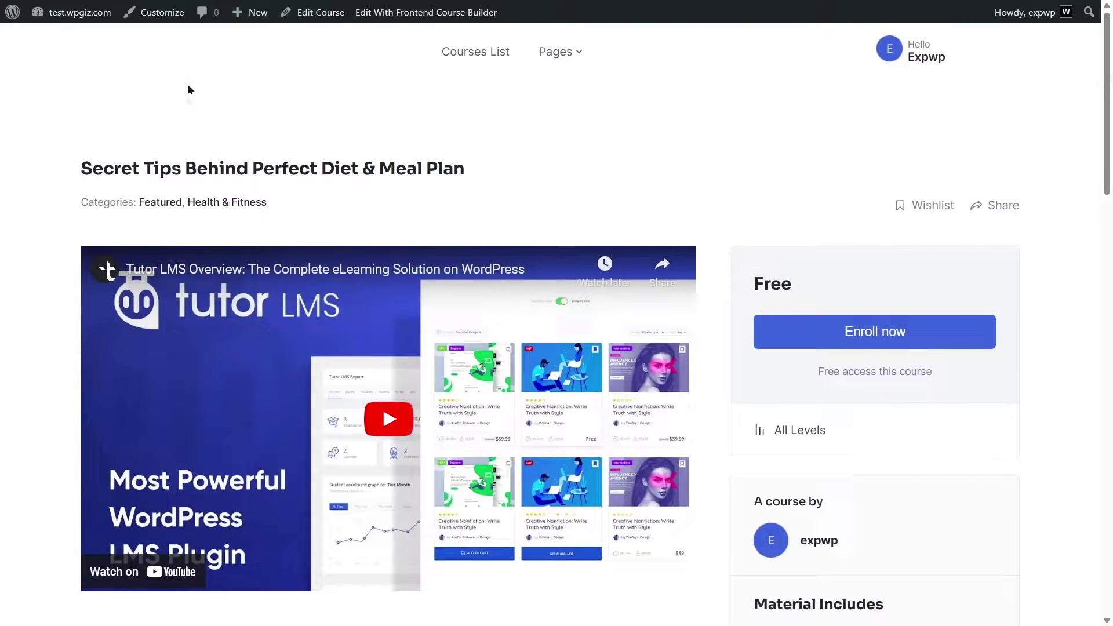
Return to the admin Dashboard and open the Tutor LMS Pro list of 11 published courses.
mouse_move(72, 12)
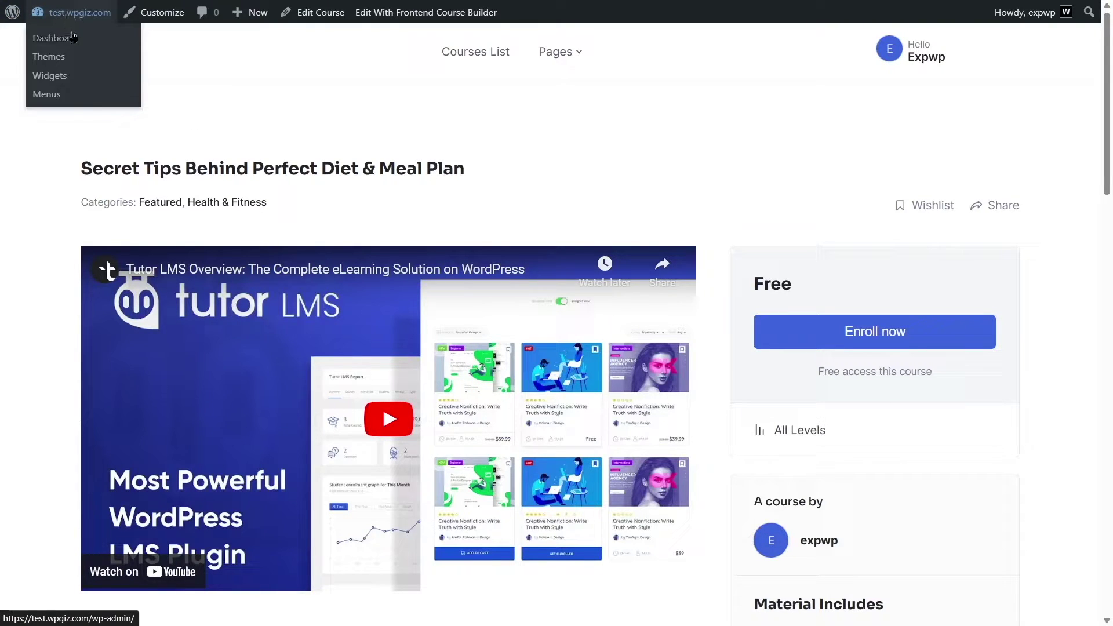
left_click(72, 38)
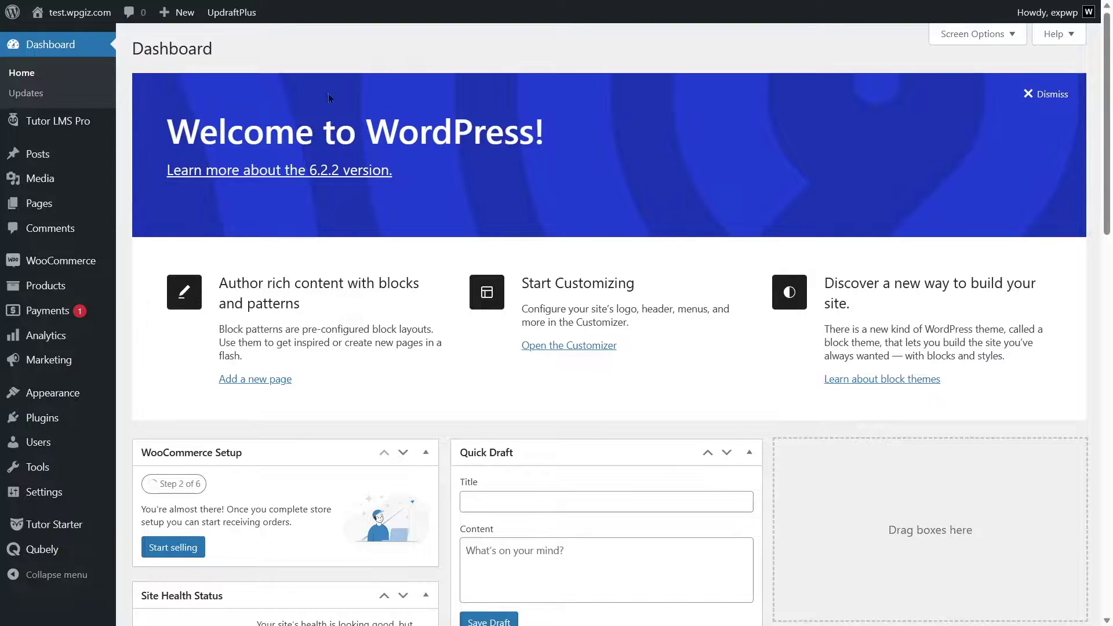
mouse_move(55, 126)
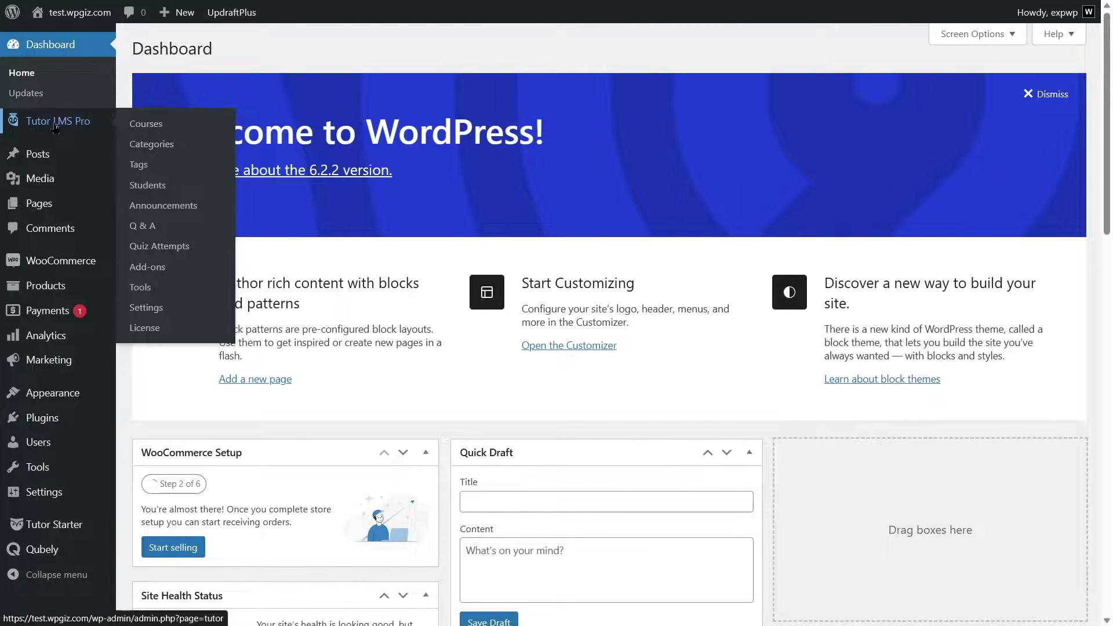
left_click(55, 123)
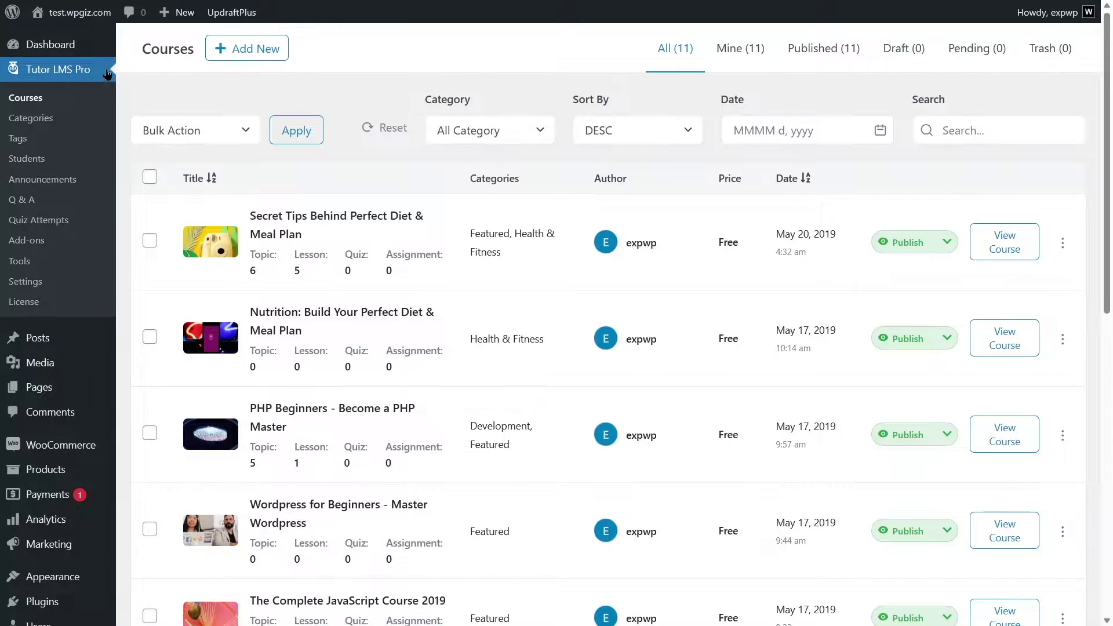
Switch on the Zoom Integration toggle in Tutor LMS Pro's Add-ons catalogue.
left_click(32, 247)
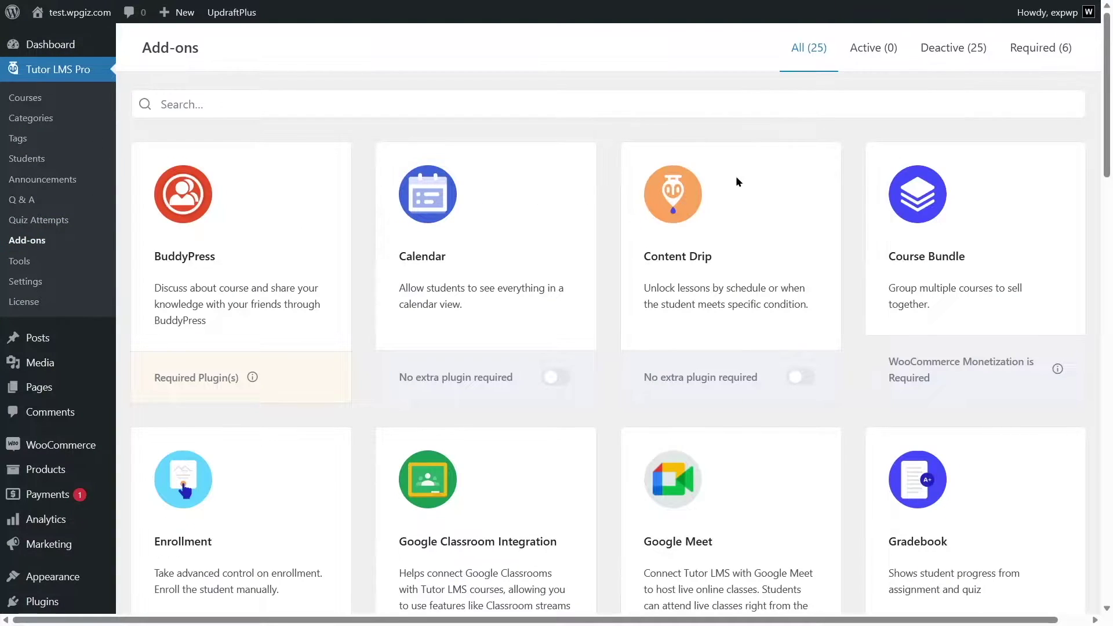
scroll(736, 179, "down", 20)
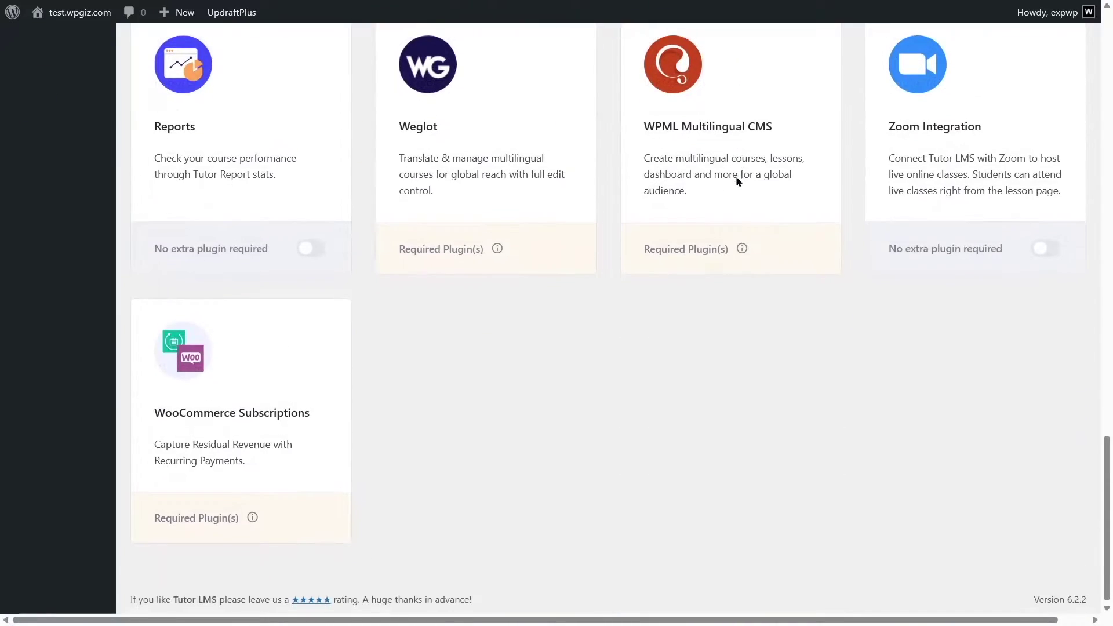
scroll(958, 279, "up", 3)
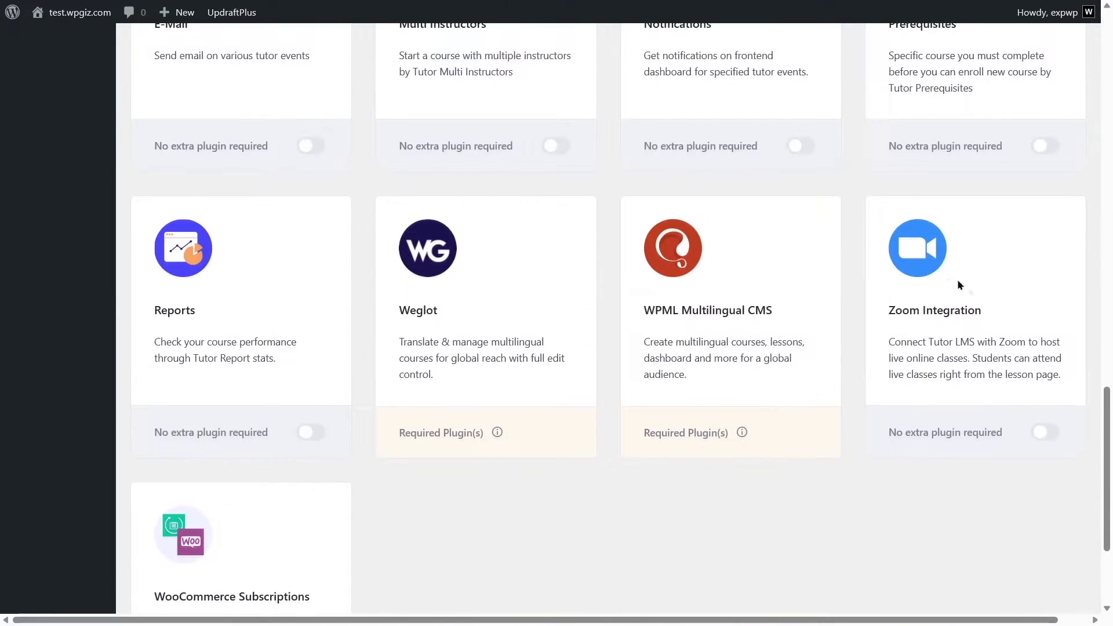
left_click(1044, 435)
scroll(761, 392, "up", 20)
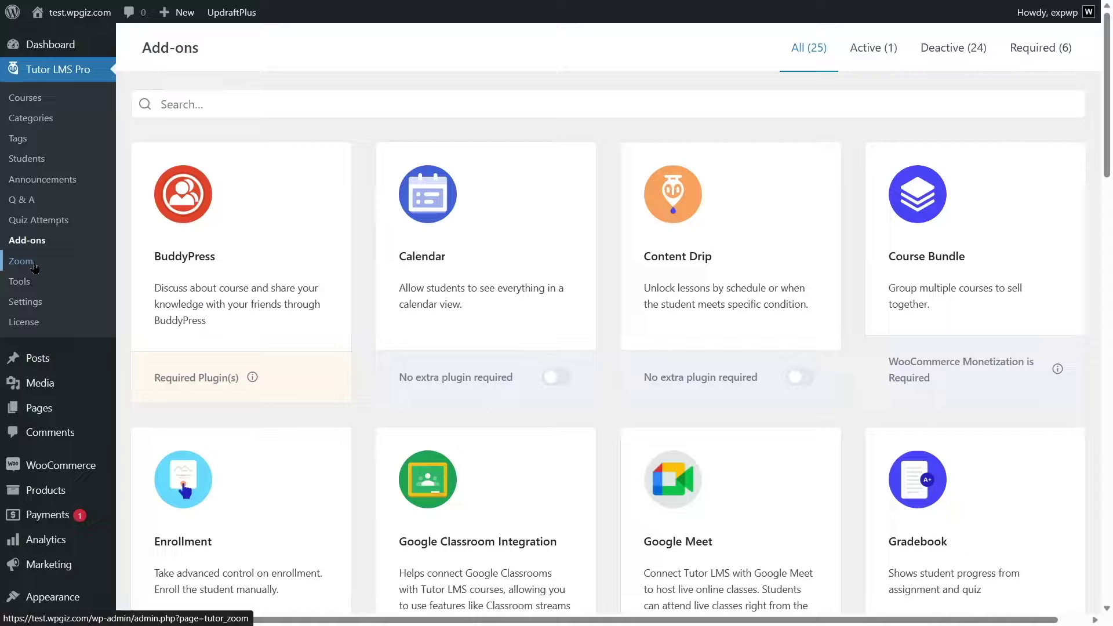
Open Tutor LMS Pro's Zoom page on its Set API tab for Account ID, Client ID and Client Secret.
left_click(34, 268)
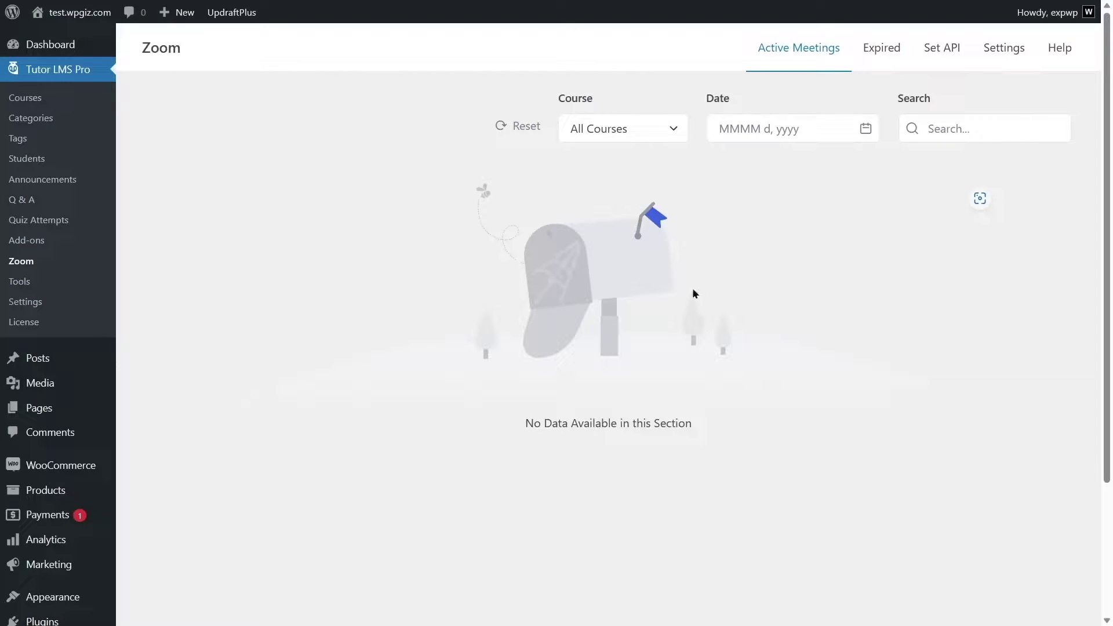
left_click(931, 58)
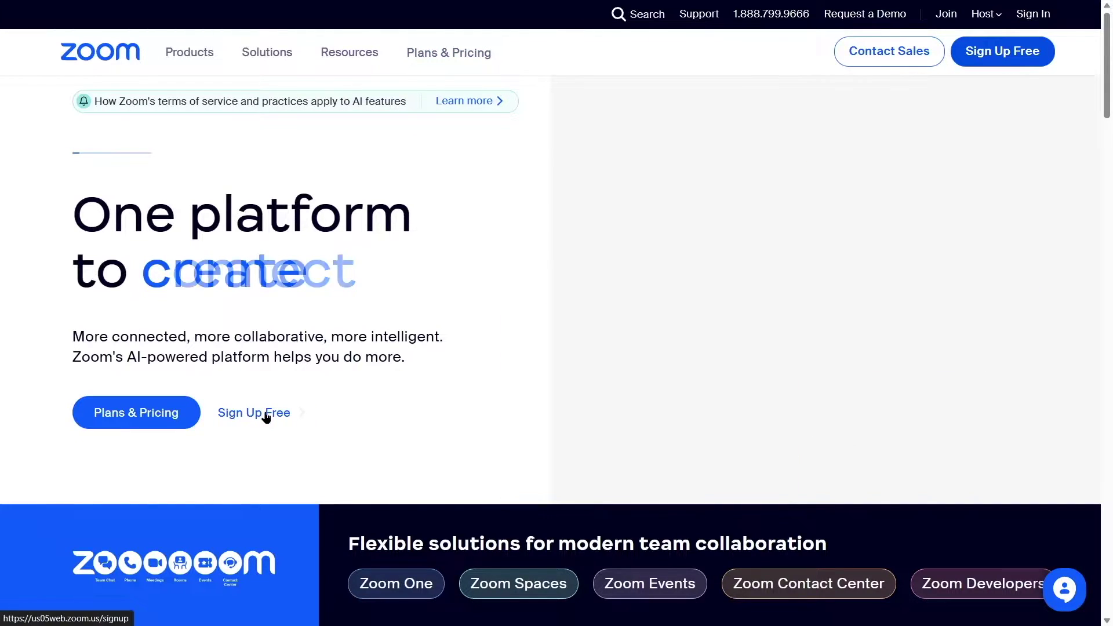
Switch Zoom's plans and pricing from Business to Personal and reach the account Home page.
left_click(256, 418)
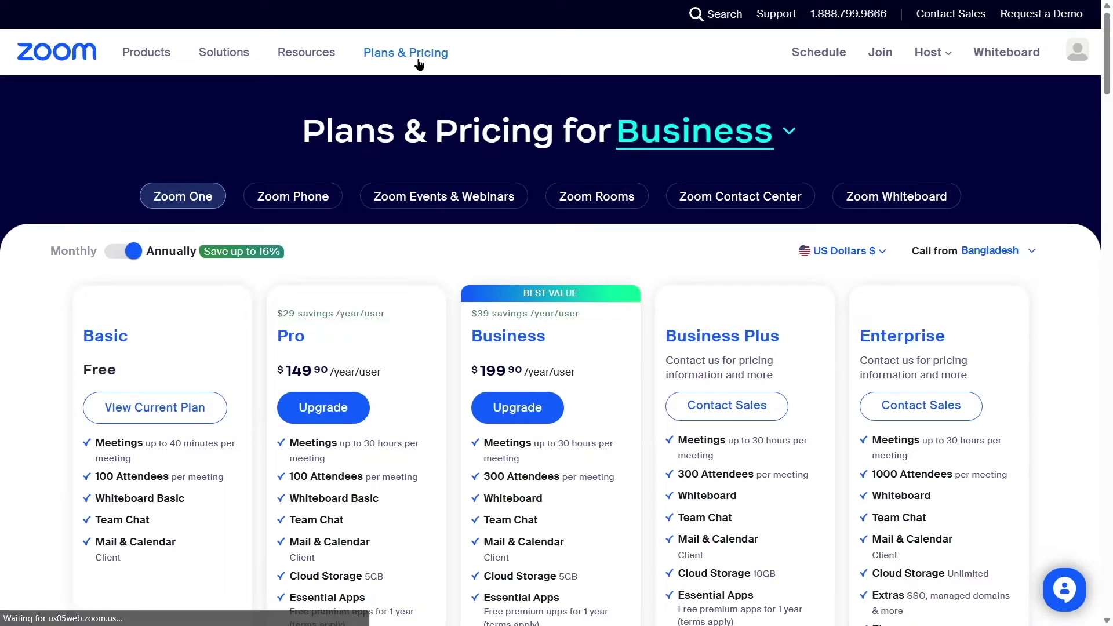
scroll(268, 366, "down", 3)
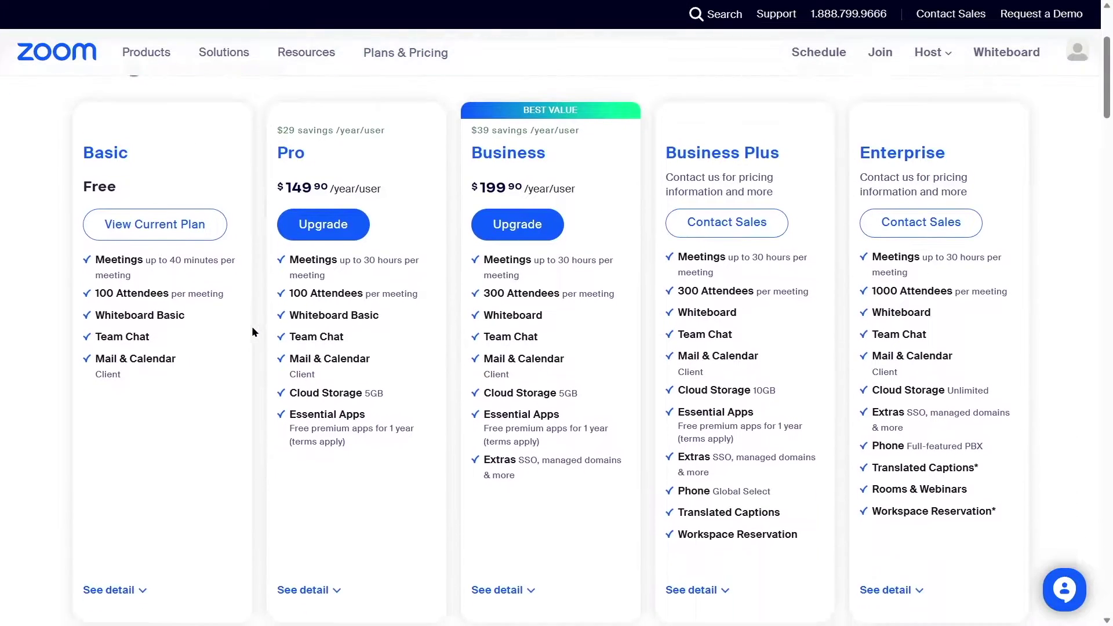
scroll(251, 330, "up", 2)
scroll(945, 281, "down", 3)
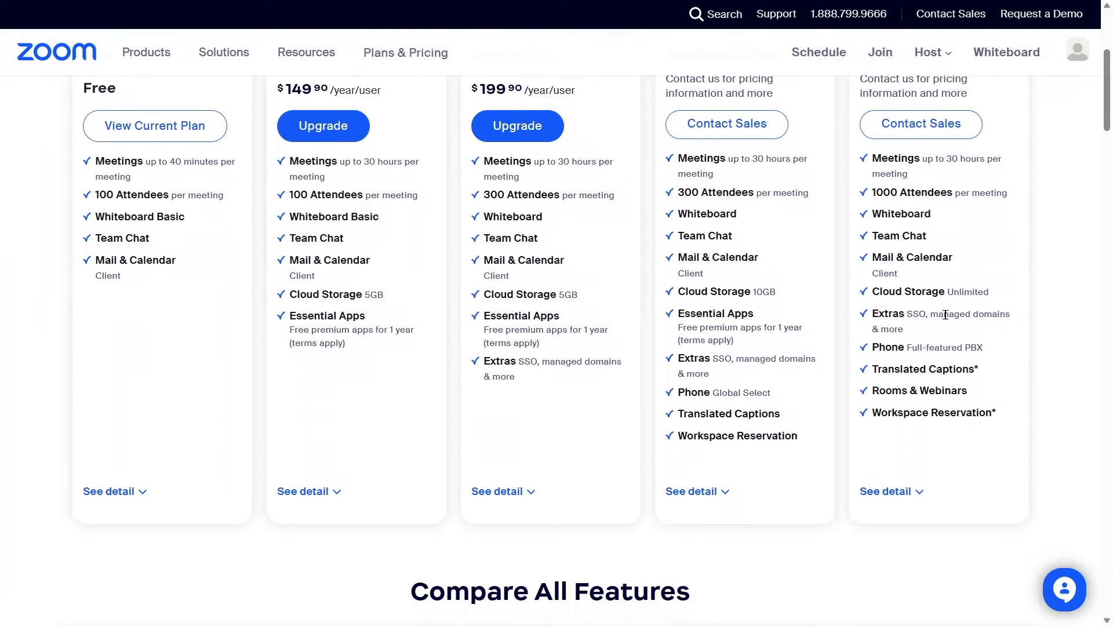
scroll(502, 468, "up", 5)
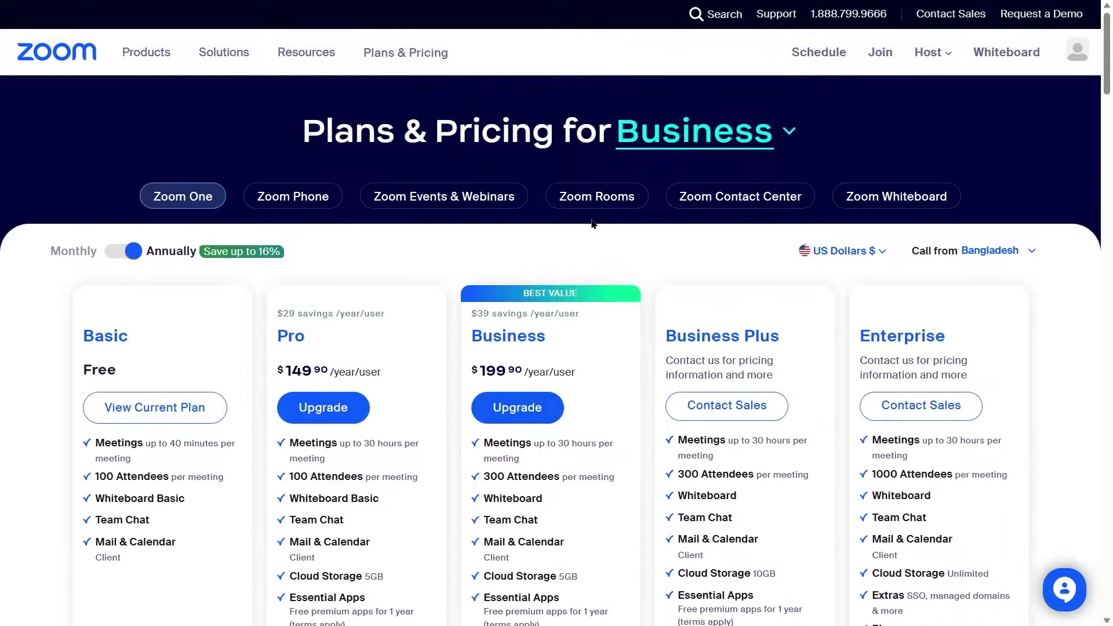
left_click(788, 131)
left_click(661, 162)
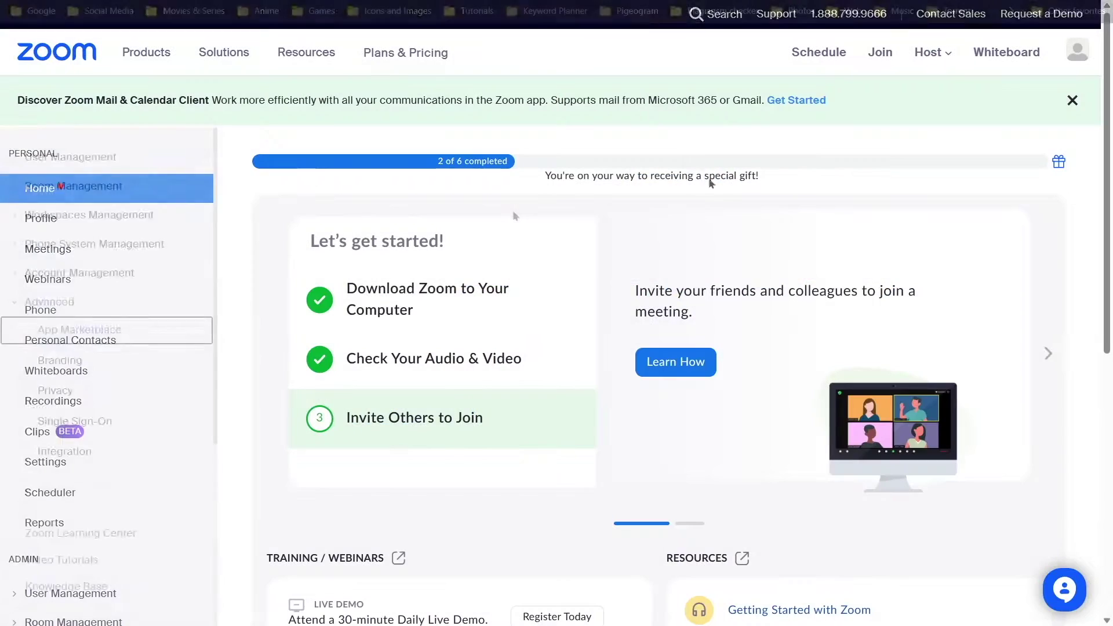
Expand Admin > Advanced in the Zoom sidebar and open App Marketplace.
scroll(928, 248, "down", 2)
scroll(929, 242, "down", 10)
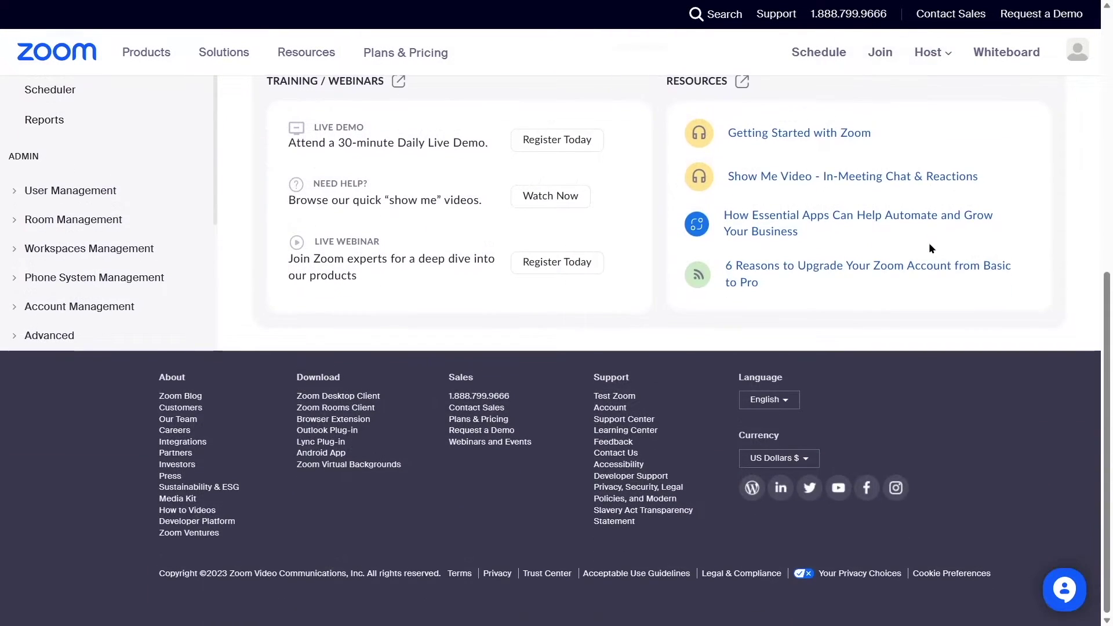
scroll(929, 243, "up", 15)
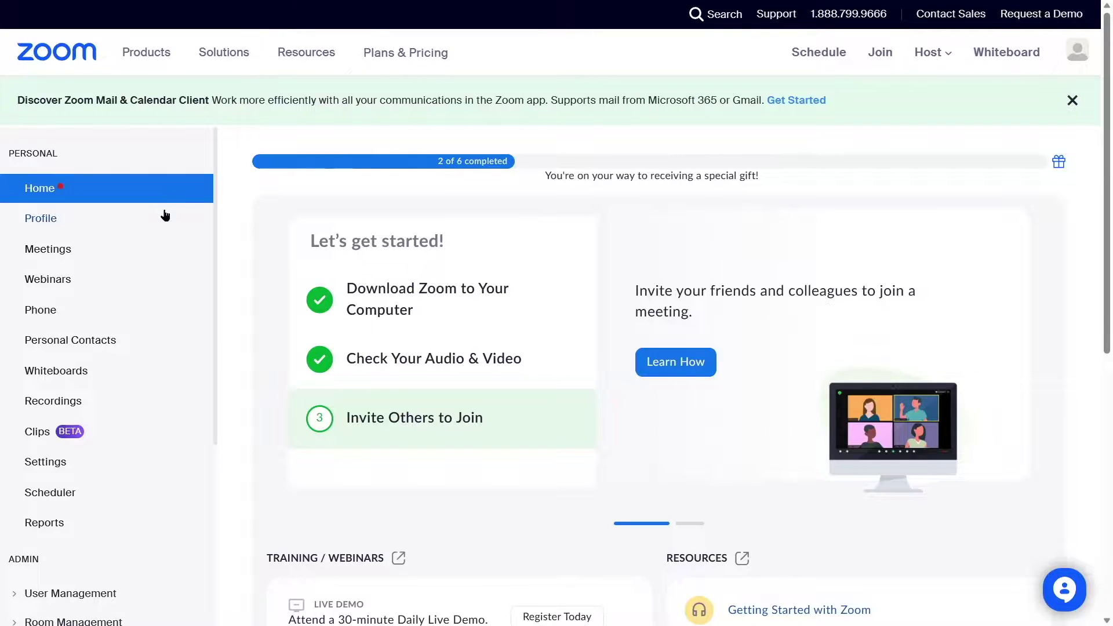
scroll(165, 215, "down", 5)
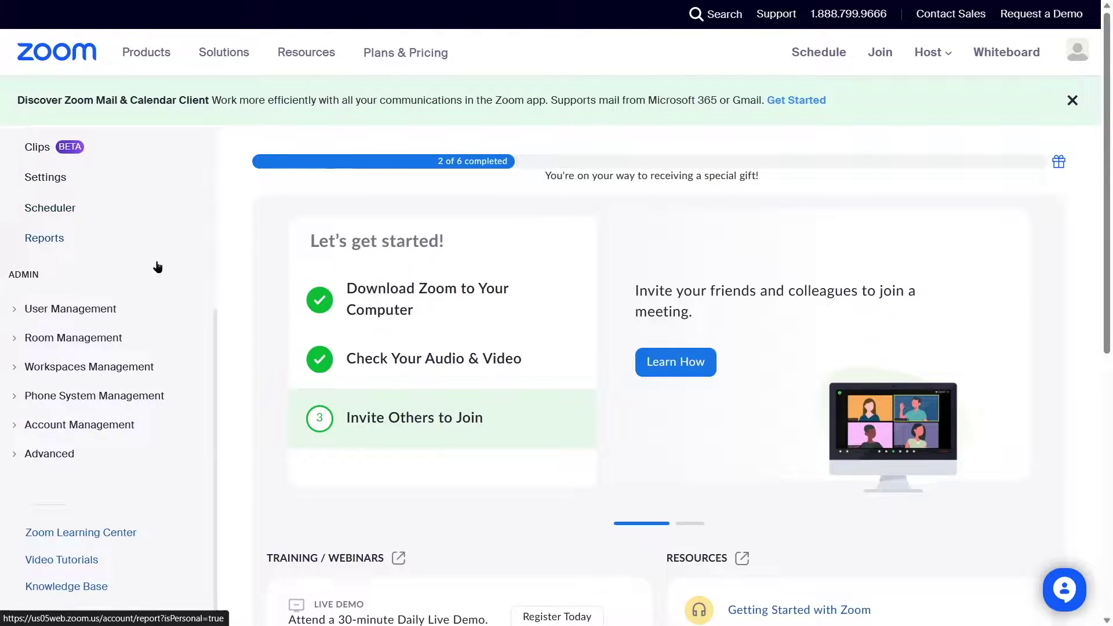
left_click(18, 455)
scroll(86, 407, "down", 1)
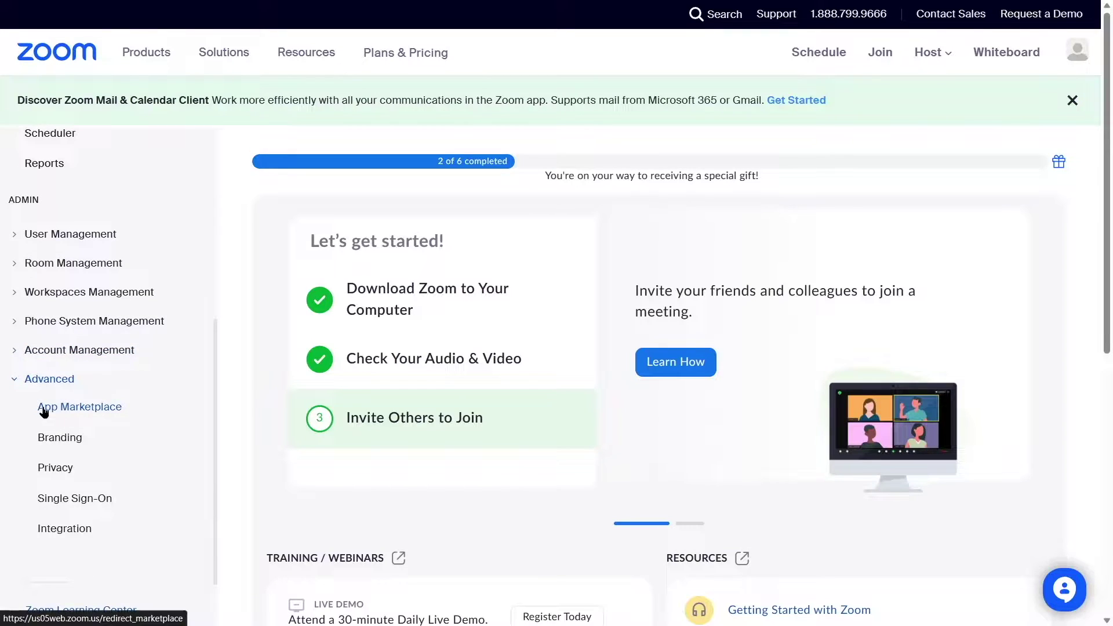
left_click(63, 412)
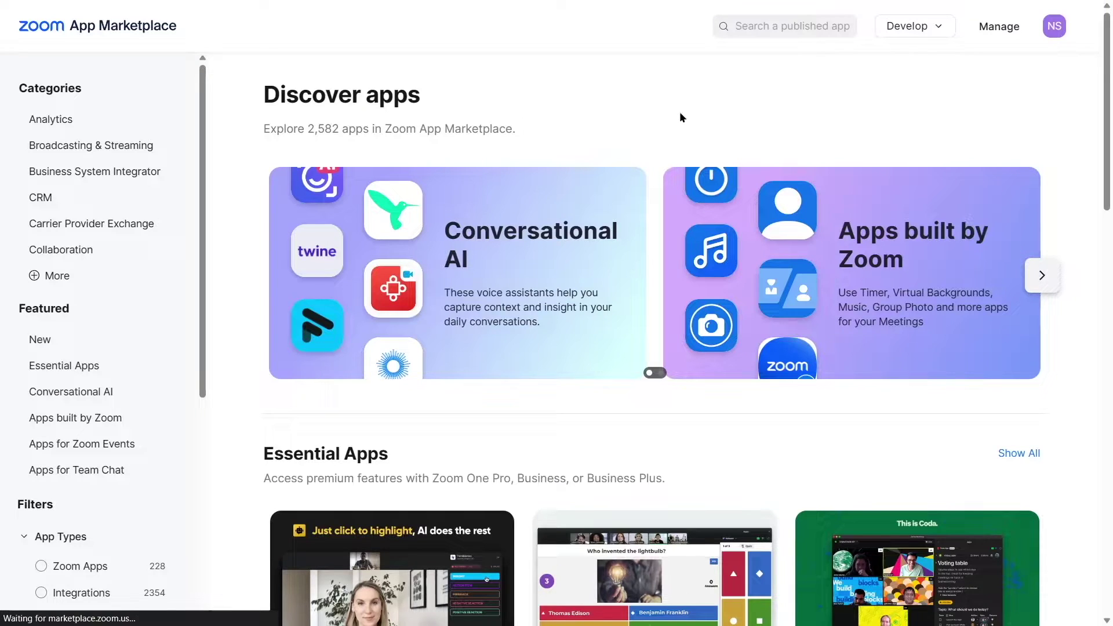
Look over the Essential Apps and New listings, then open the marketplace's Develop menu.
scroll(678, 116, "down", 8)
scroll(680, 126, "down", 7)
scroll(679, 139, "up", 10)
scroll(678, 154, "up", 5)
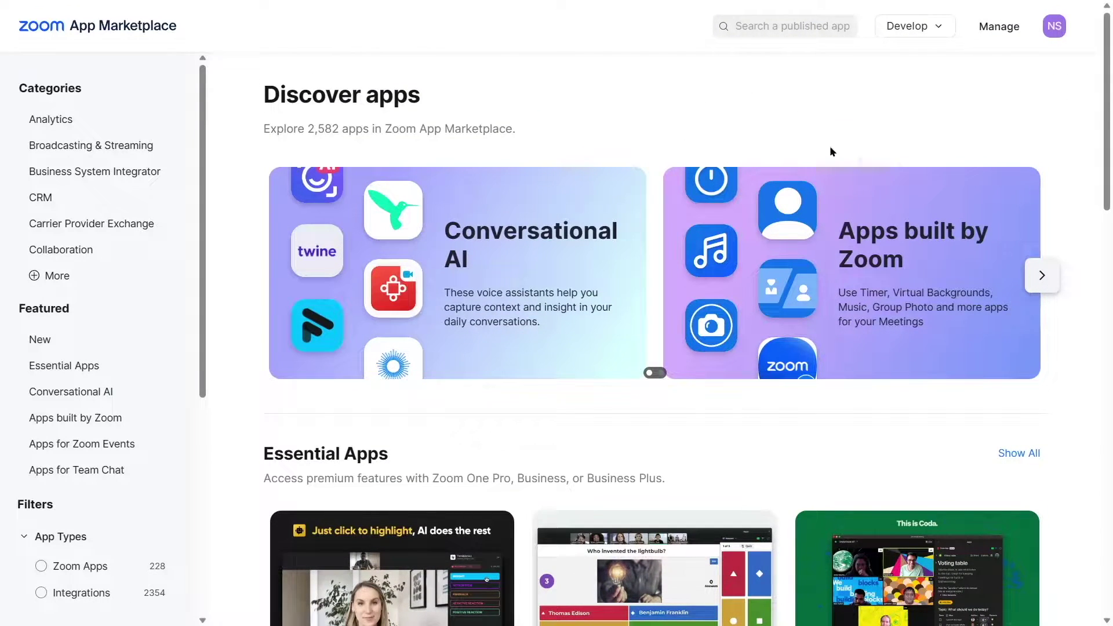
left_click(892, 37)
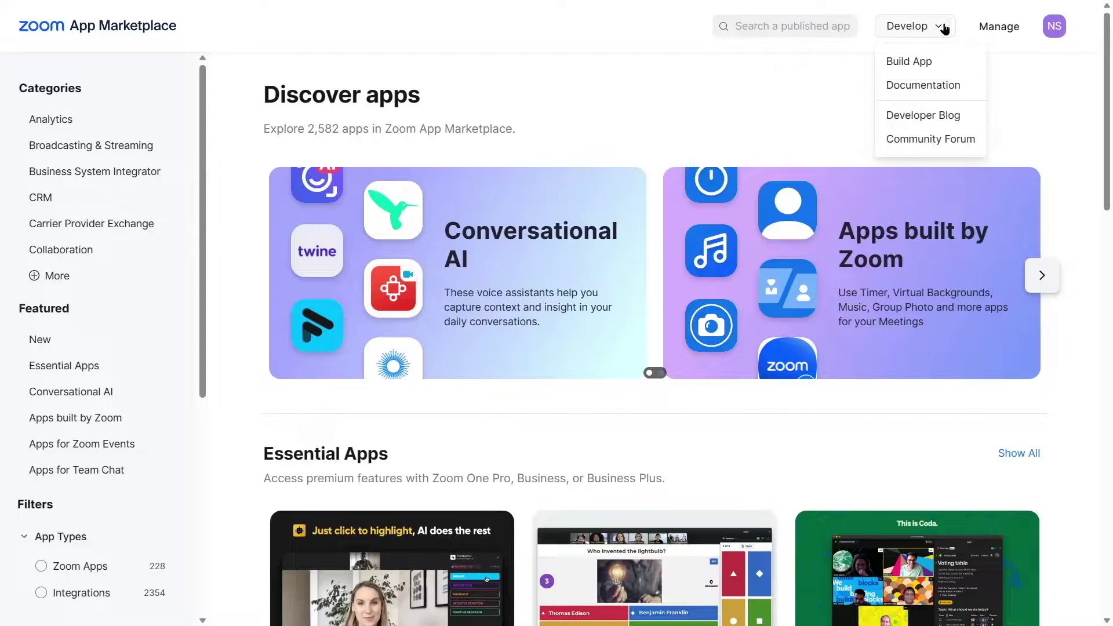
Choose Build App and locate the Server-to-Server OAuth app type.
left_click(905, 65)
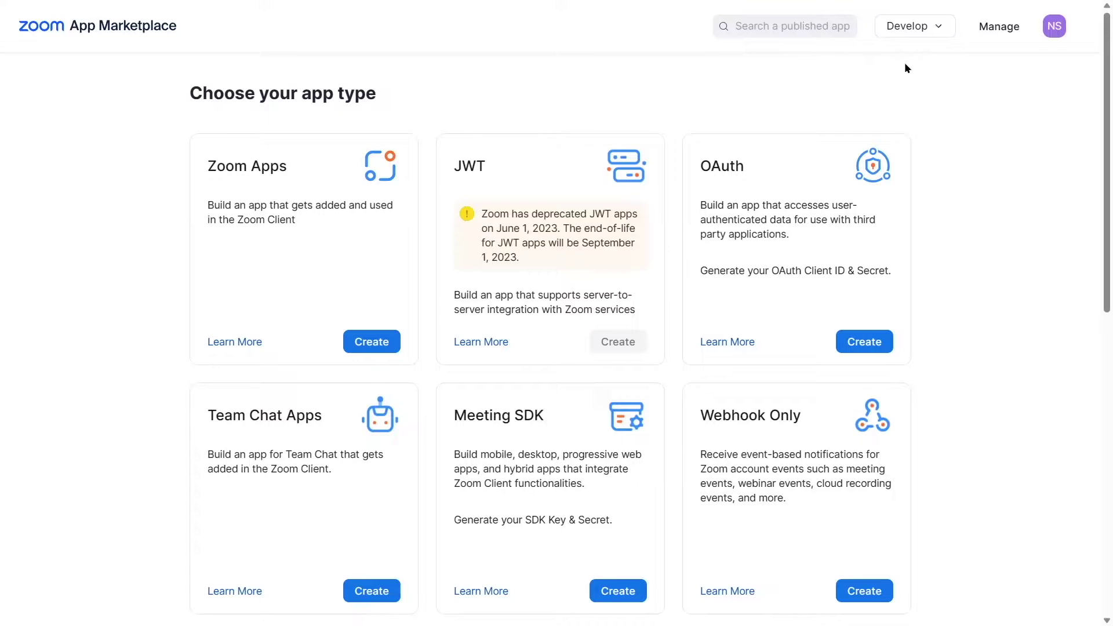
scroll(335, 122, "down", 6)
scroll(343, 86, "up", 6)
scroll(746, 103, "down", 8)
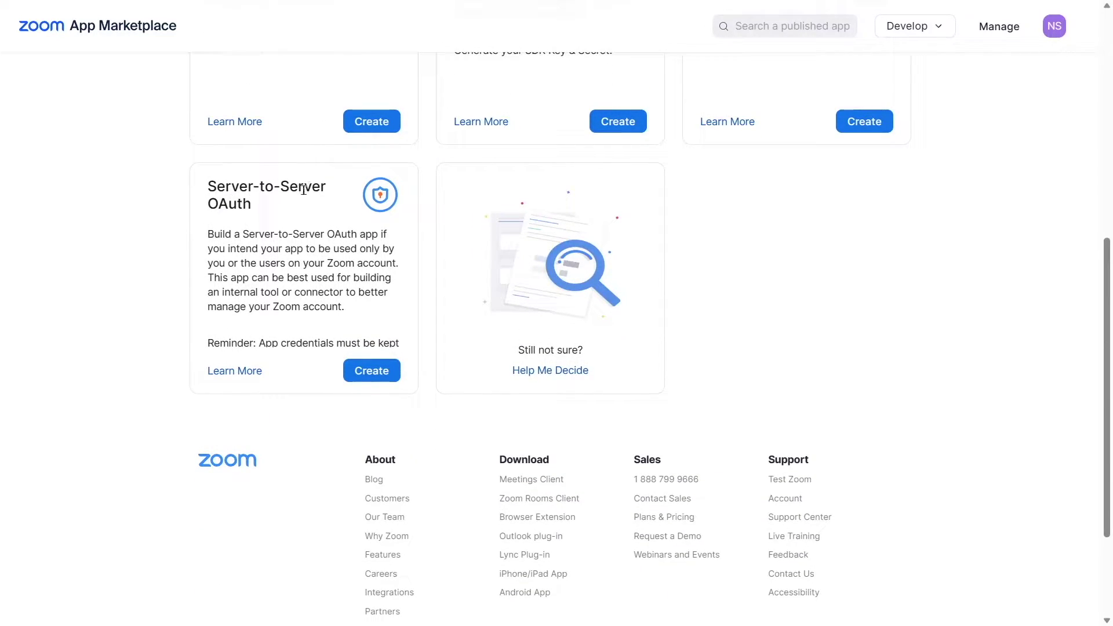
left_click_drag(210, 186, 273, 203)
left_click(255, 244)
Name the new Server-to-Server OAuth app 'Tutor Online Live Classes' and confirm its creation.
left_click(351, 371)
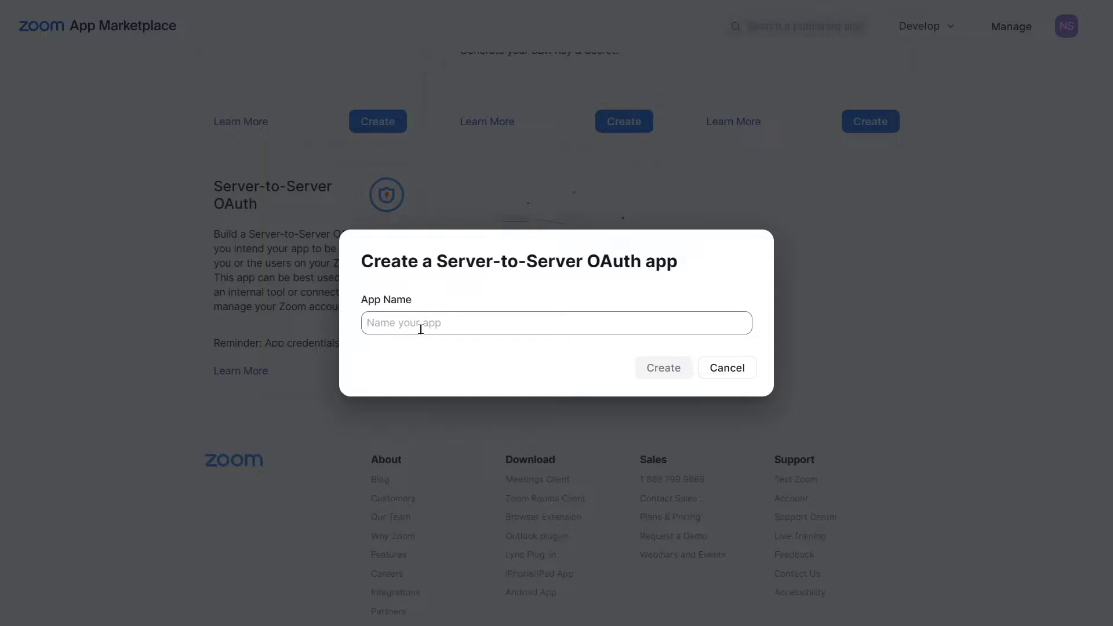
left_click(462, 326)
type("Tutor Online Live Classes")
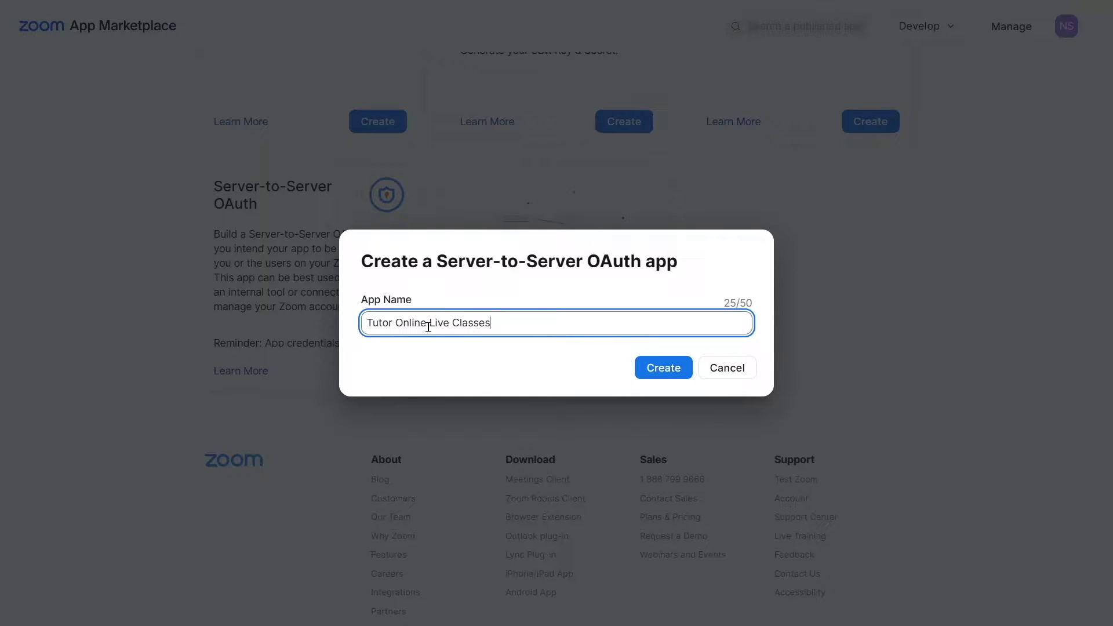
left_click(663, 369)
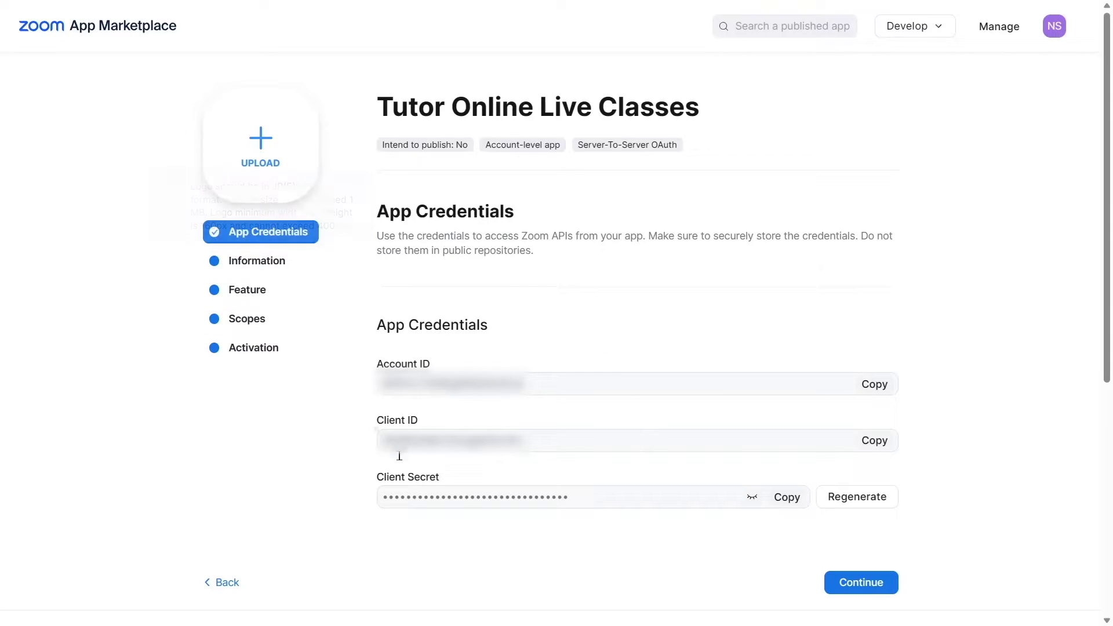
Copy the app's Account ID and continue to the app information page.
left_click(876, 383)
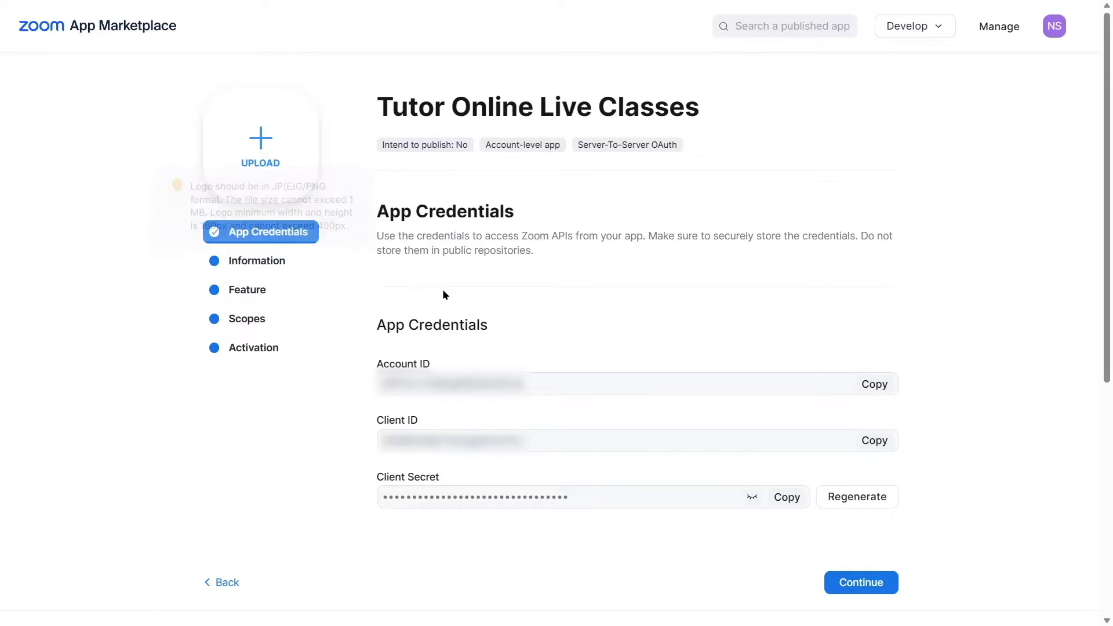
left_click(855, 582)
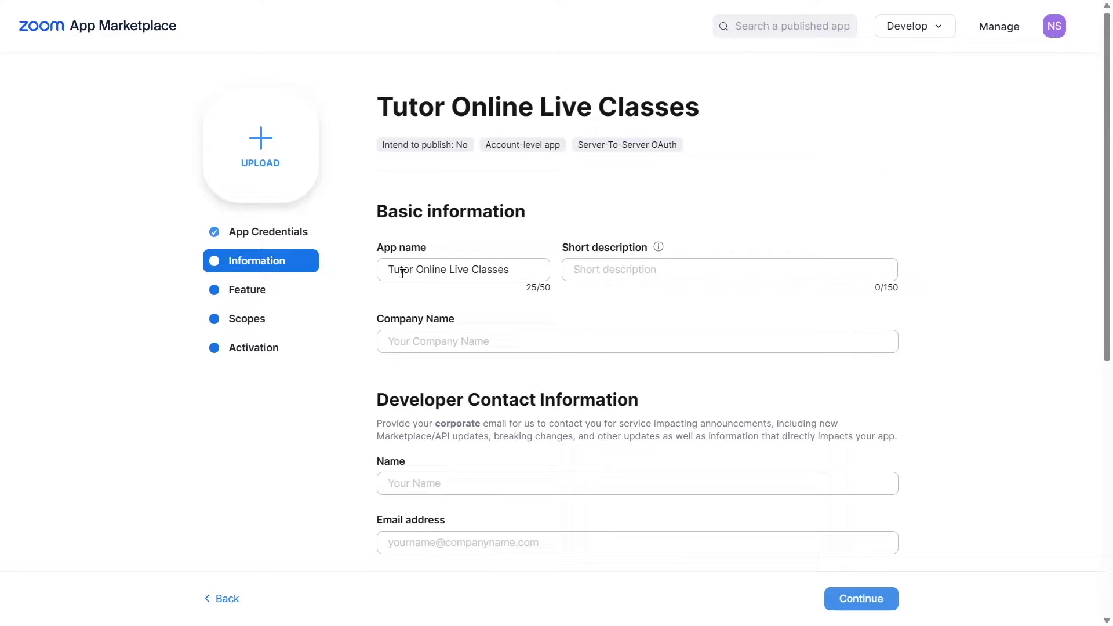
left_click_drag(385, 268, 535, 265)
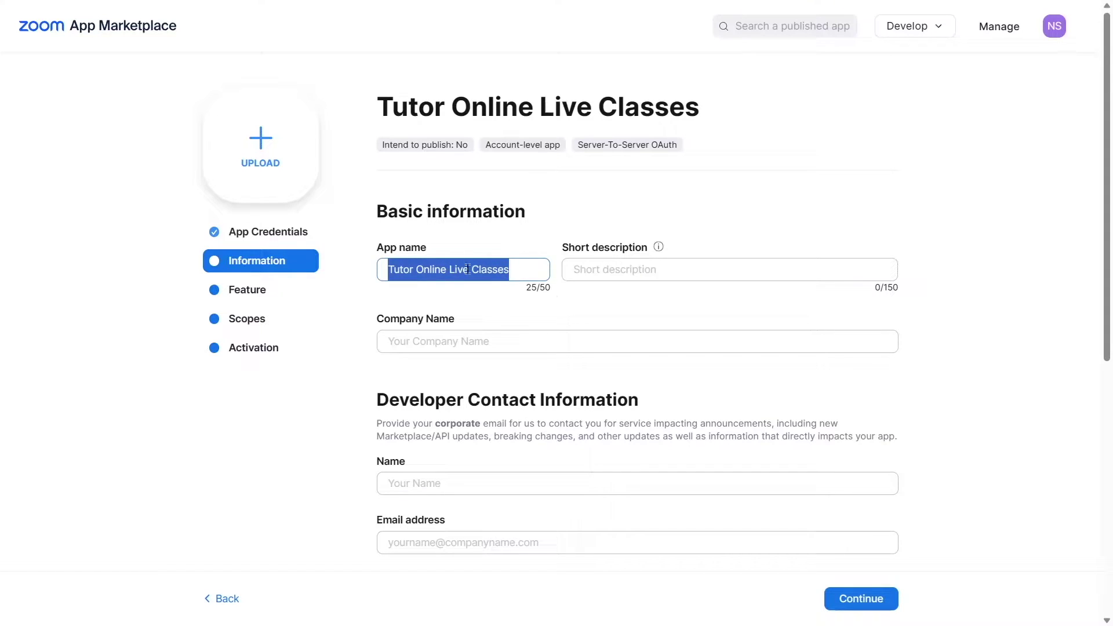
left_click(648, 283)
Enter company name Online Courses and developer contact details, then continue through Feature to Scopes.
left_click(576, 266)
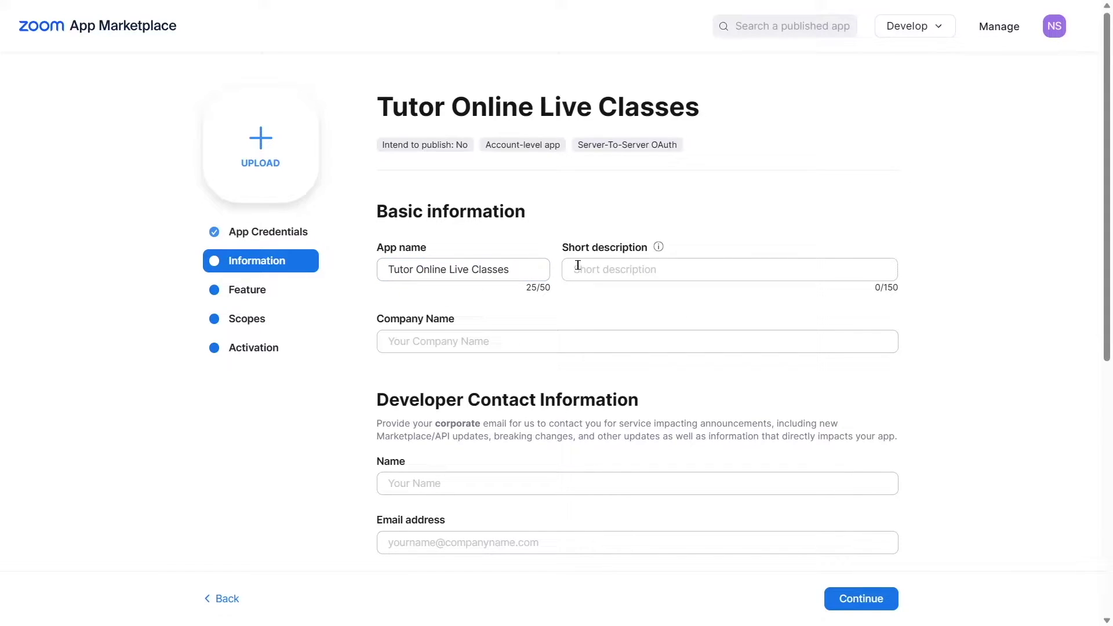
left_click(417, 340)
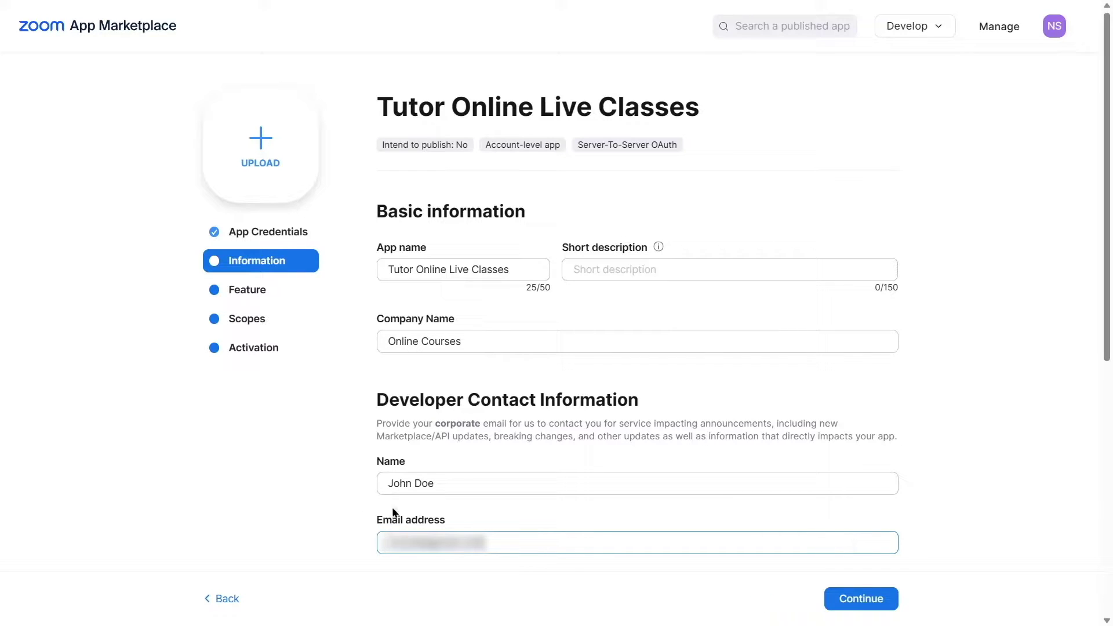
left_click(875, 600)
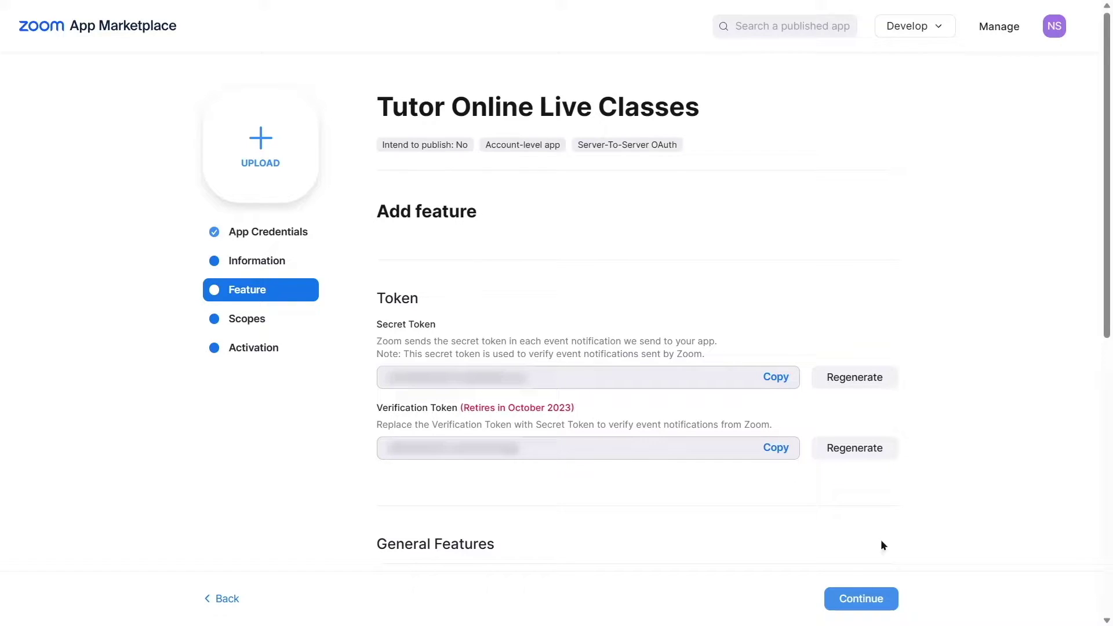
left_click(874, 598)
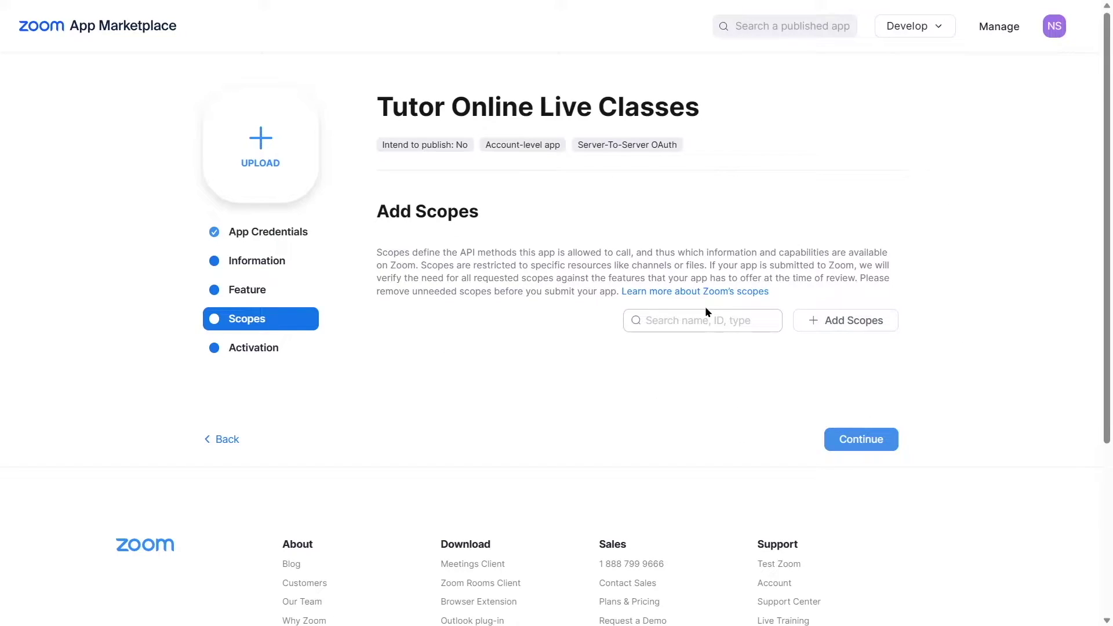
Add the Meeting scopes, including information barriers, all user meetings, SIP URI and meeting tokens.
left_click(840, 327)
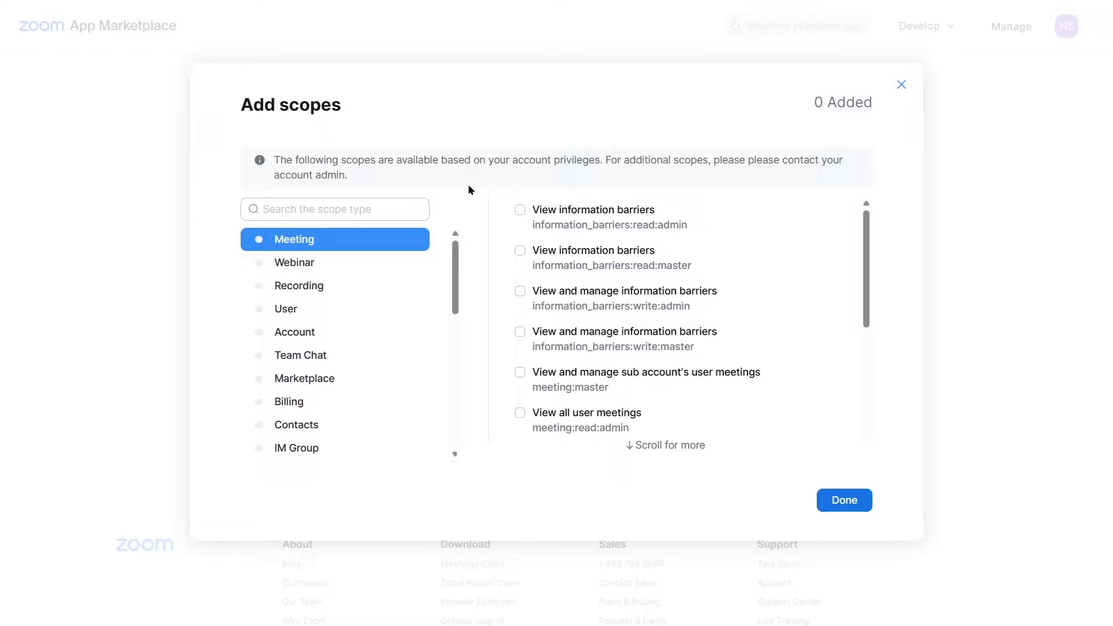
left_click(520, 212)
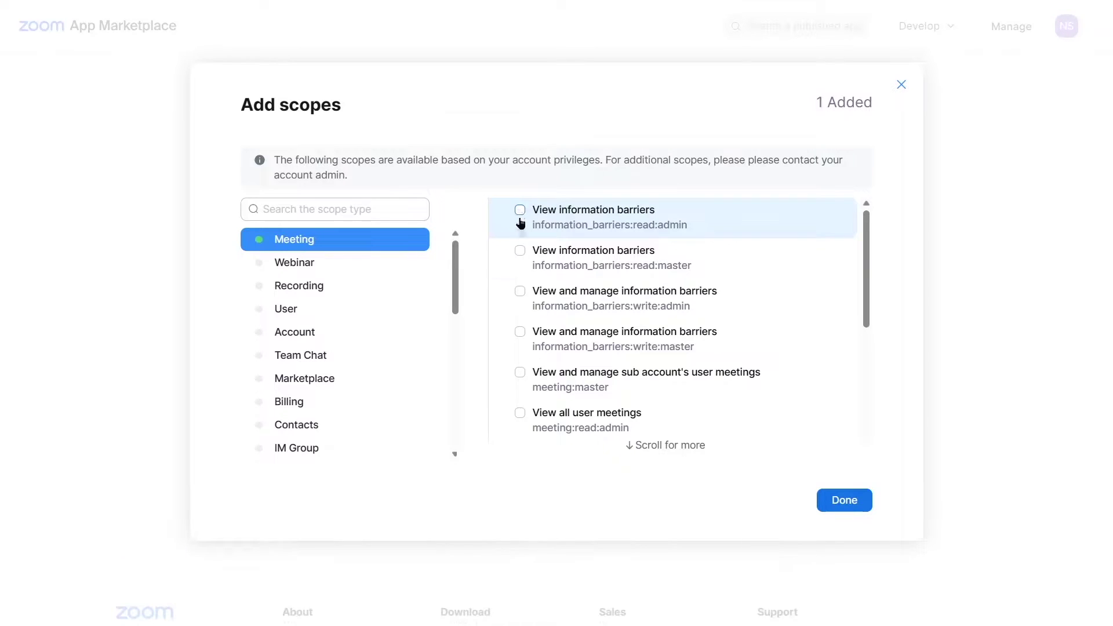
left_click(520, 251)
left_click(520, 290)
left_click(520, 331)
left_click(520, 372)
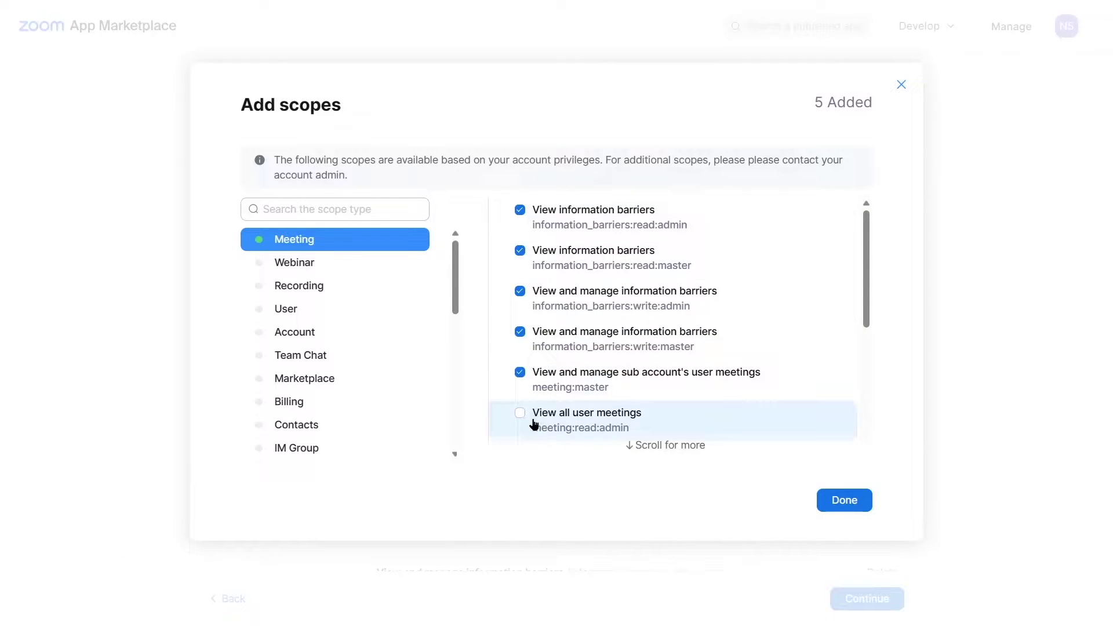
left_click(536, 422)
scroll(539, 400, "down", 3)
left_click(534, 298)
left_click(538, 339)
left_click(539, 381)
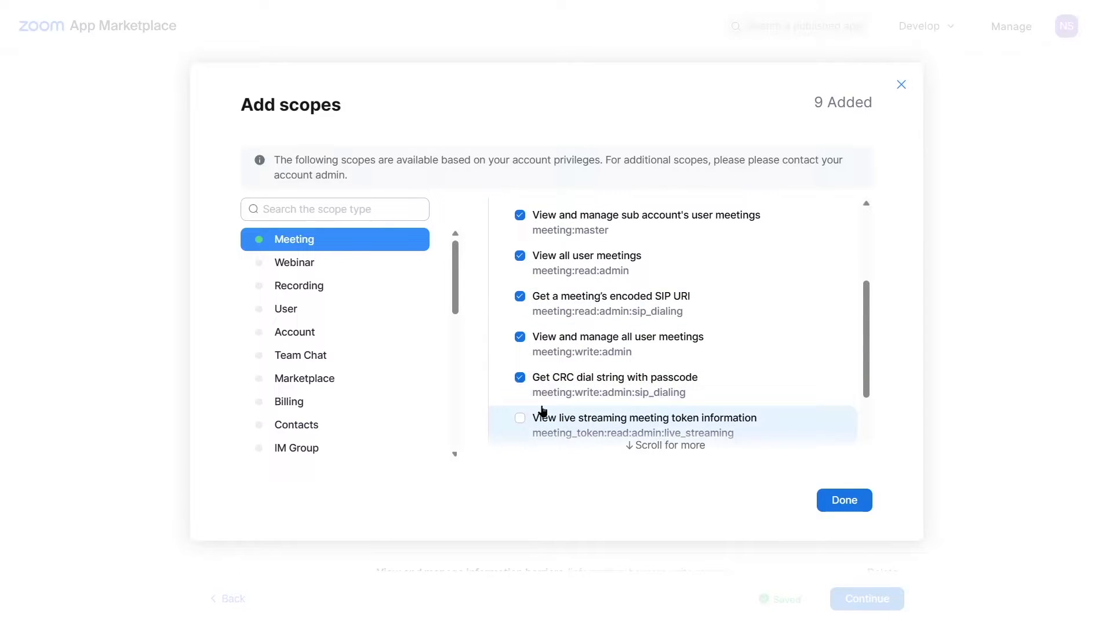
left_click(542, 411)
scroll(542, 405, "down", 2)
left_click(553, 360)
left_click(551, 396)
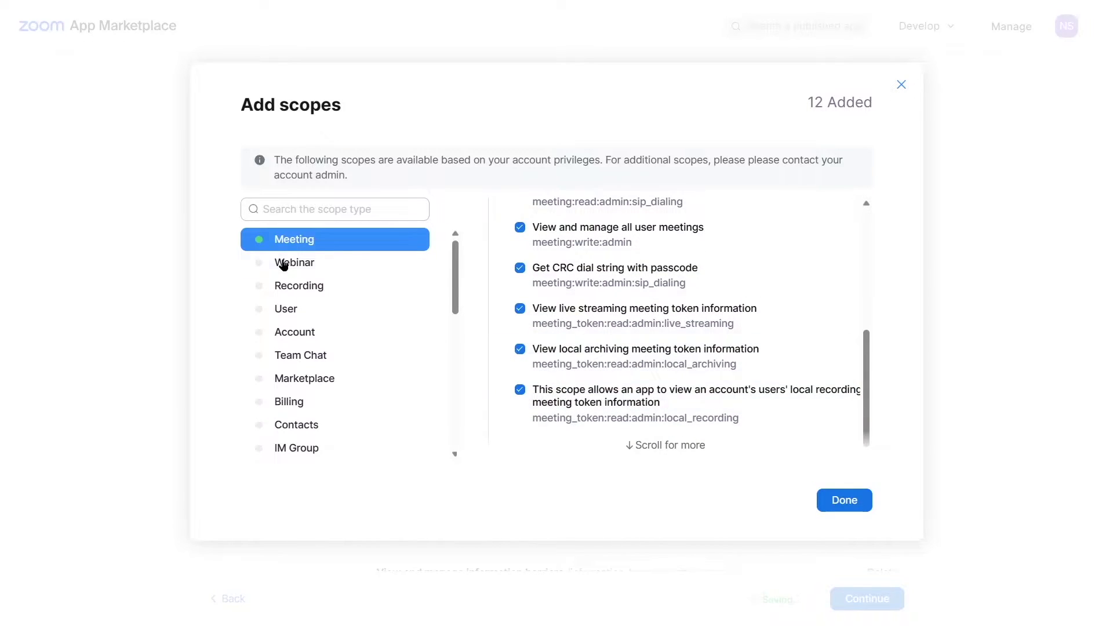
Add the Webinar scopes for sub-account and all user webinars and webinar tokens.
left_click(283, 264)
left_click(539, 216)
left_click(521, 255)
left_click(539, 295)
left_click(558, 340)
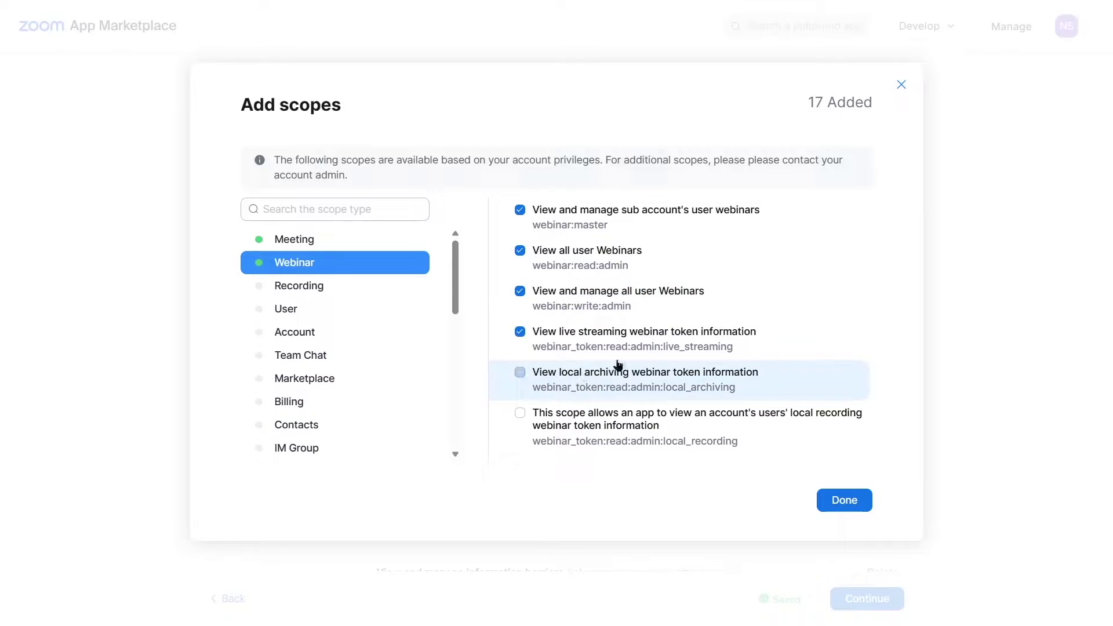
left_click(618, 365)
left_click(641, 422)
Add two Recording scopes and three User scopes, then confirm all 24 scopes.
left_click(316, 288)
left_click(562, 220)
left_click(539, 258)
left_click(343, 308)
left_click(542, 217)
left_click(539, 255)
left_click(545, 291)
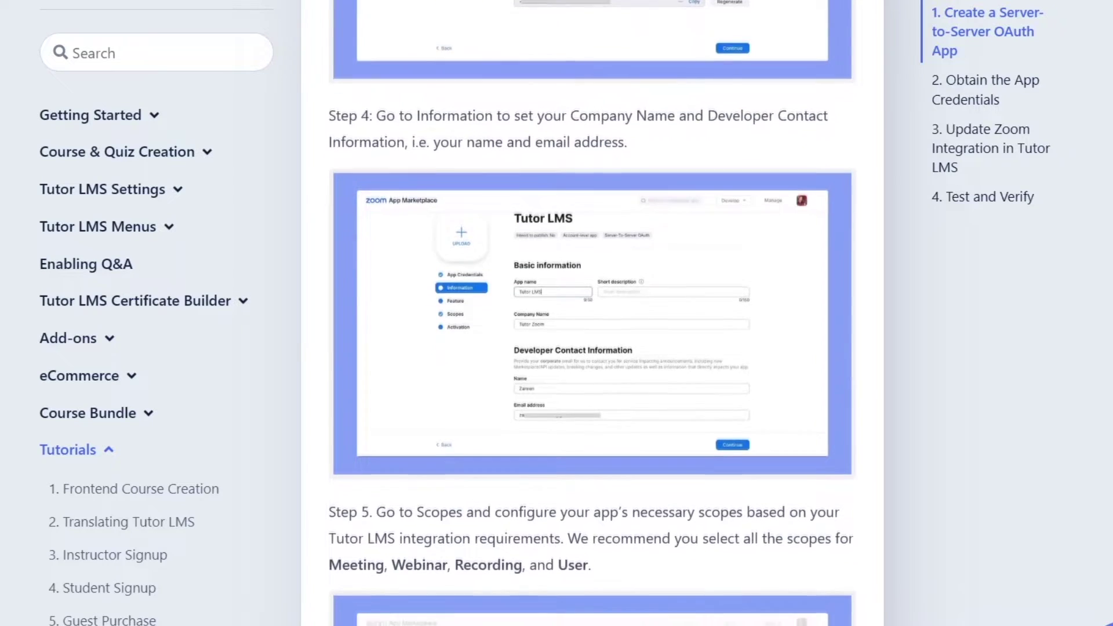
scroll(592, 313, "down", 3)
scroll(592, 313, "down", 3)
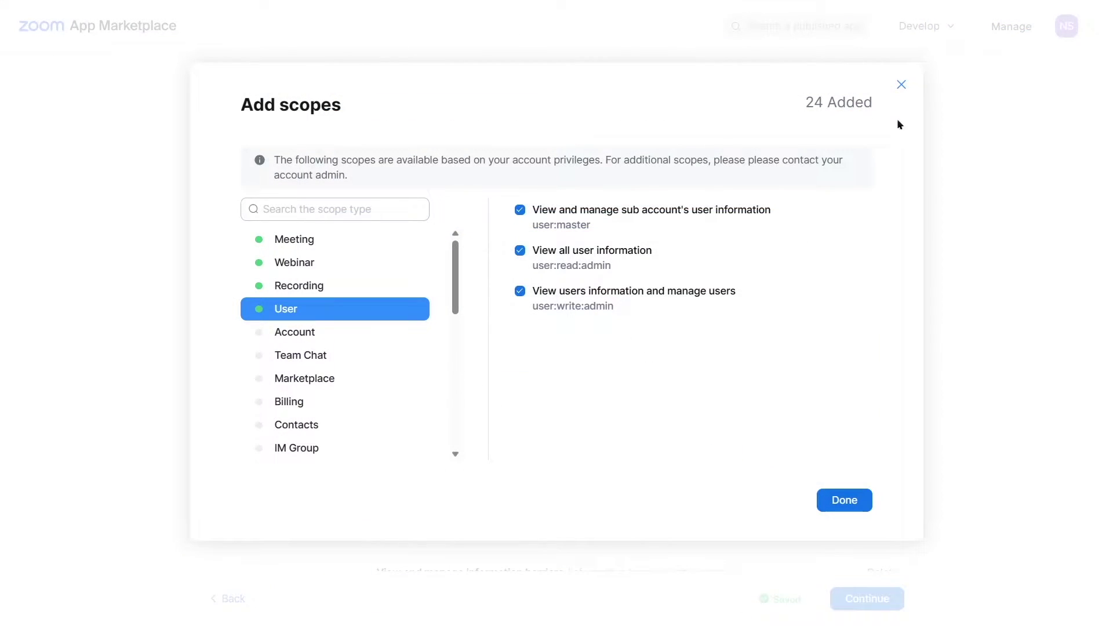
left_click(856, 500)
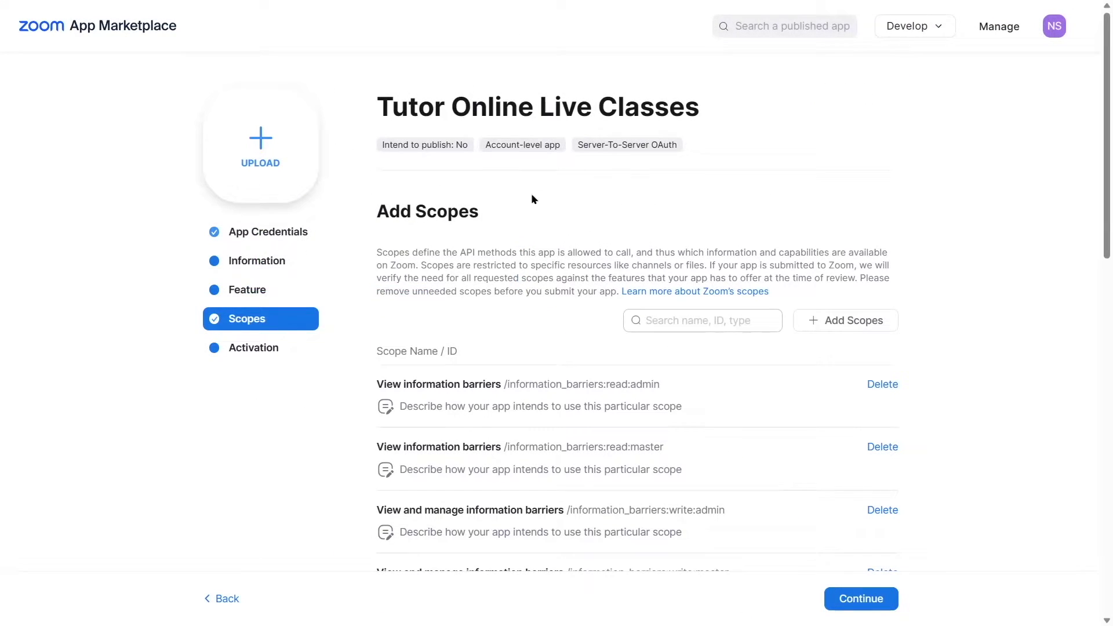
Activate the Tutor Online Live Classes app on the Zoom account.
left_click(865, 598)
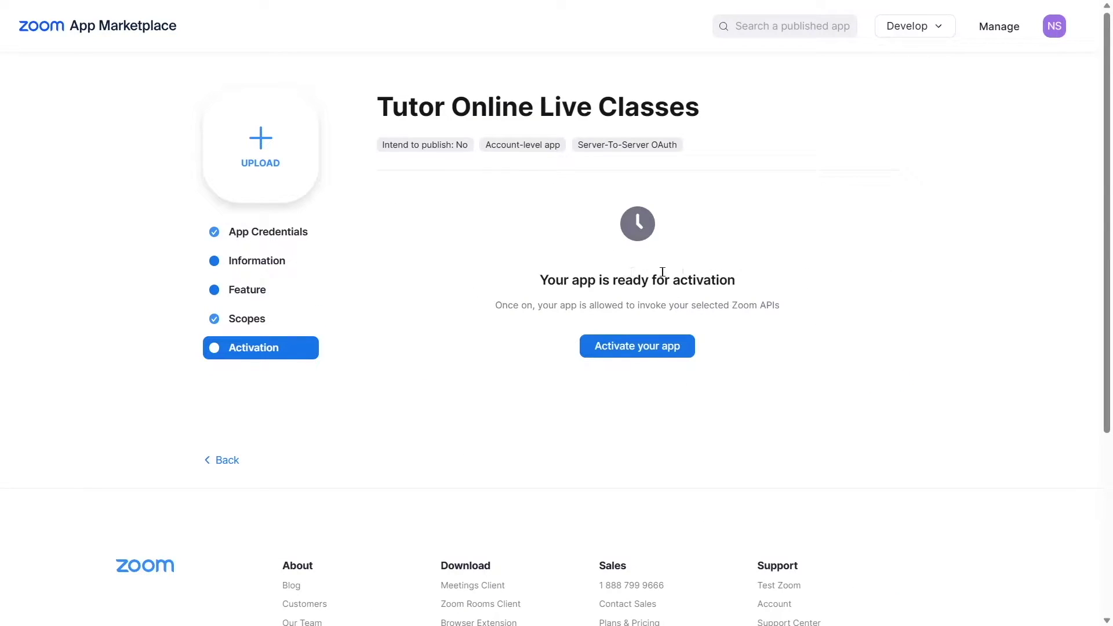
left_click(636, 350)
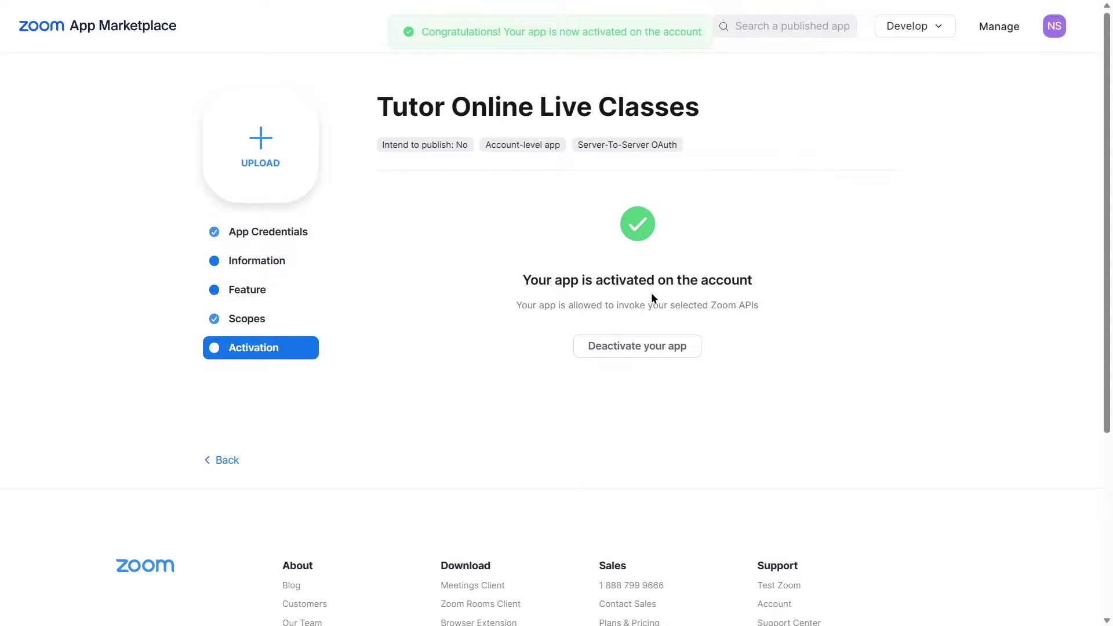
scroll(859, 199, "down", 5)
scroll(856, 201, "up", 5)
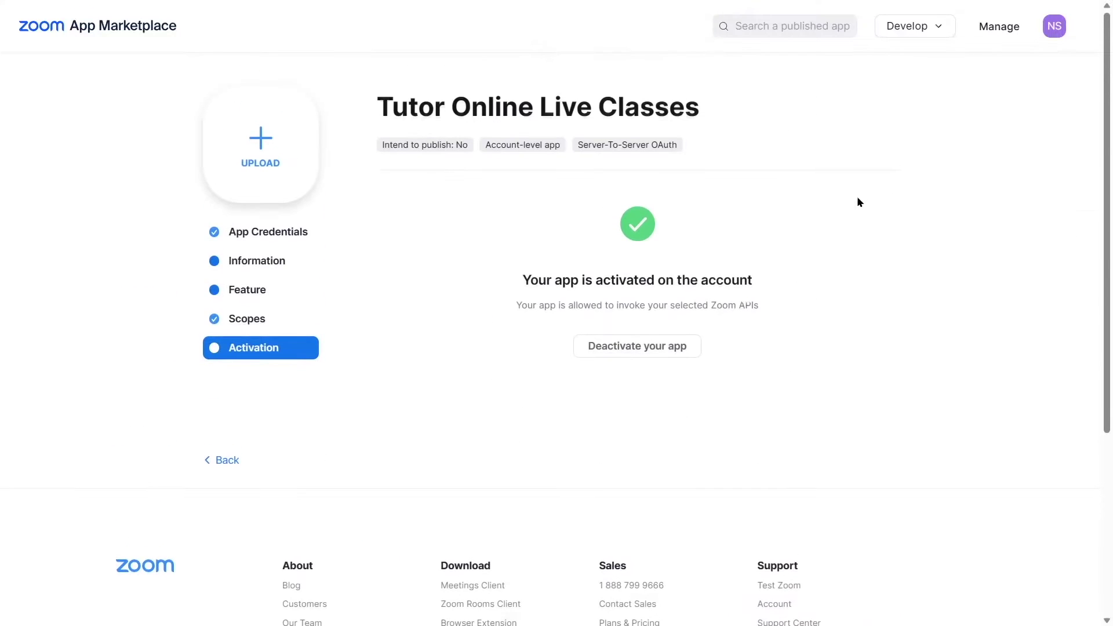
Copy the Account ID from the app under Created Apps and paste it into Tutor LMS.
left_click(999, 30)
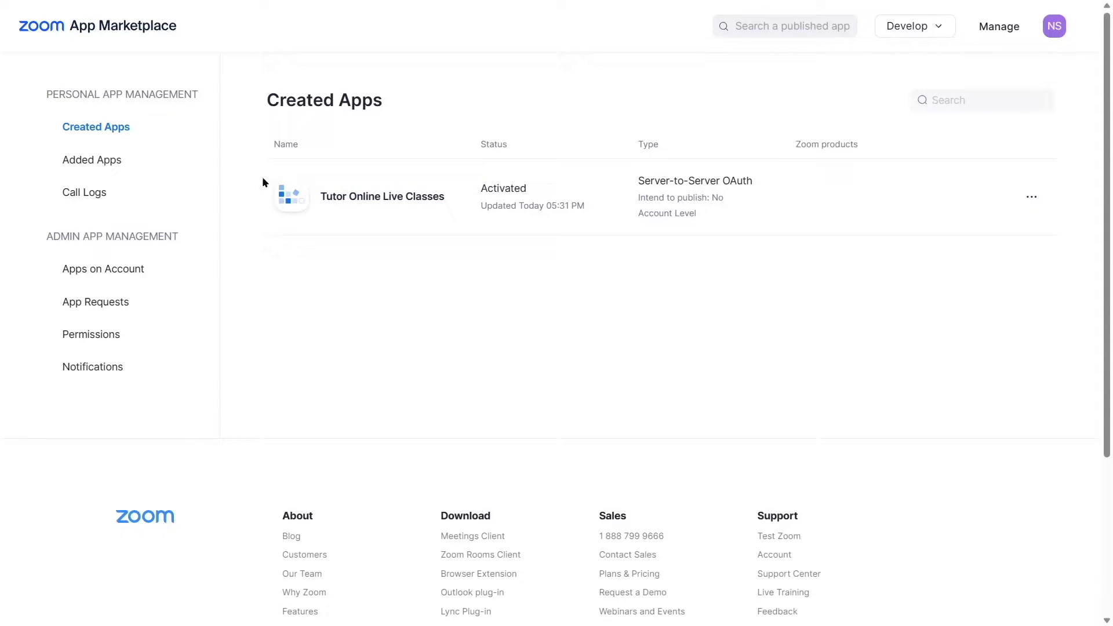
left_click(294, 195)
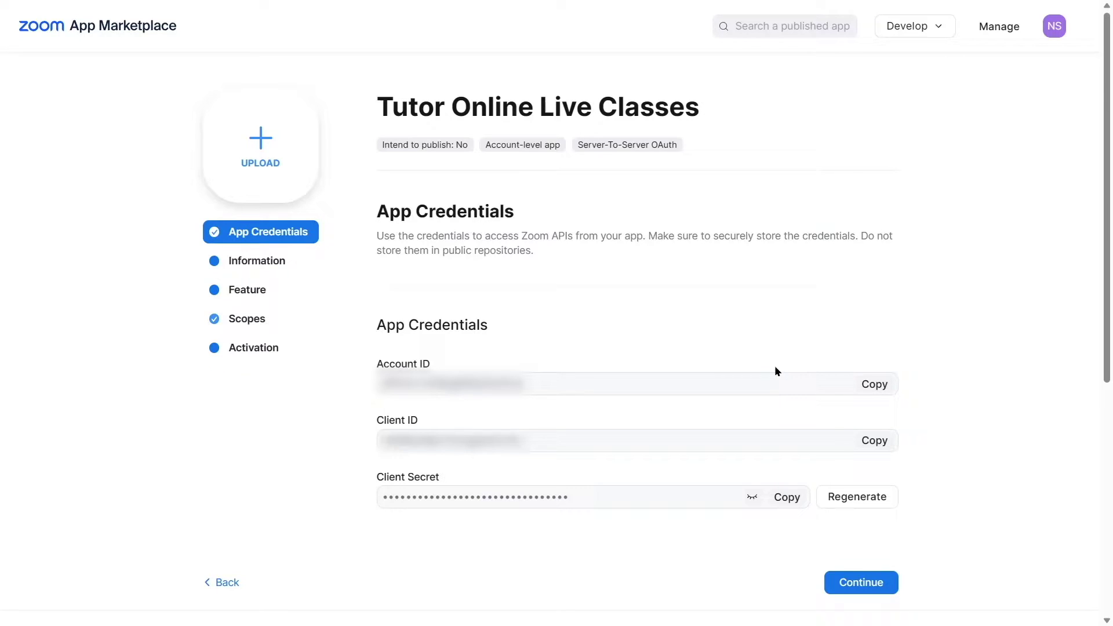
left_click(872, 383)
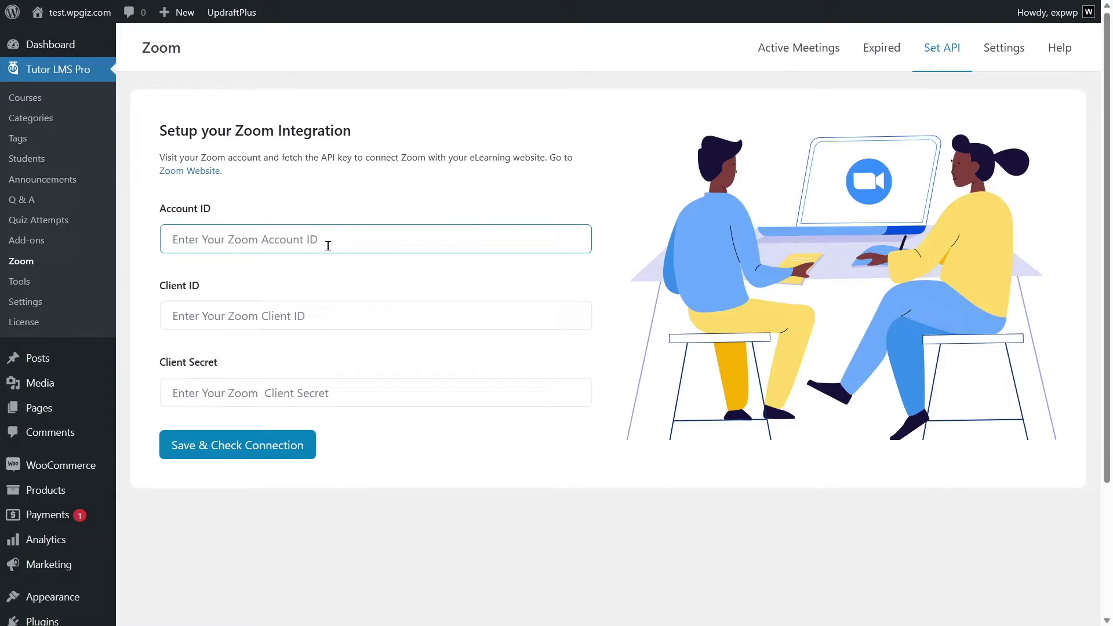
key("ctrl+v")
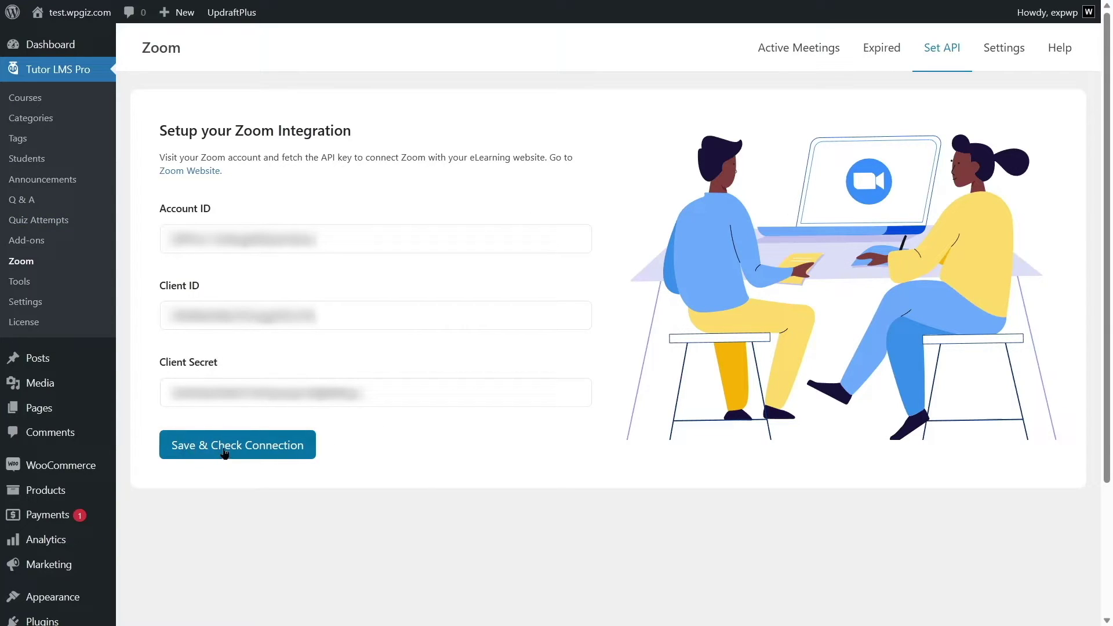
Save the Zoom Account ID, Client ID and Client Secret and verify the connection.
left_click(293, 450)
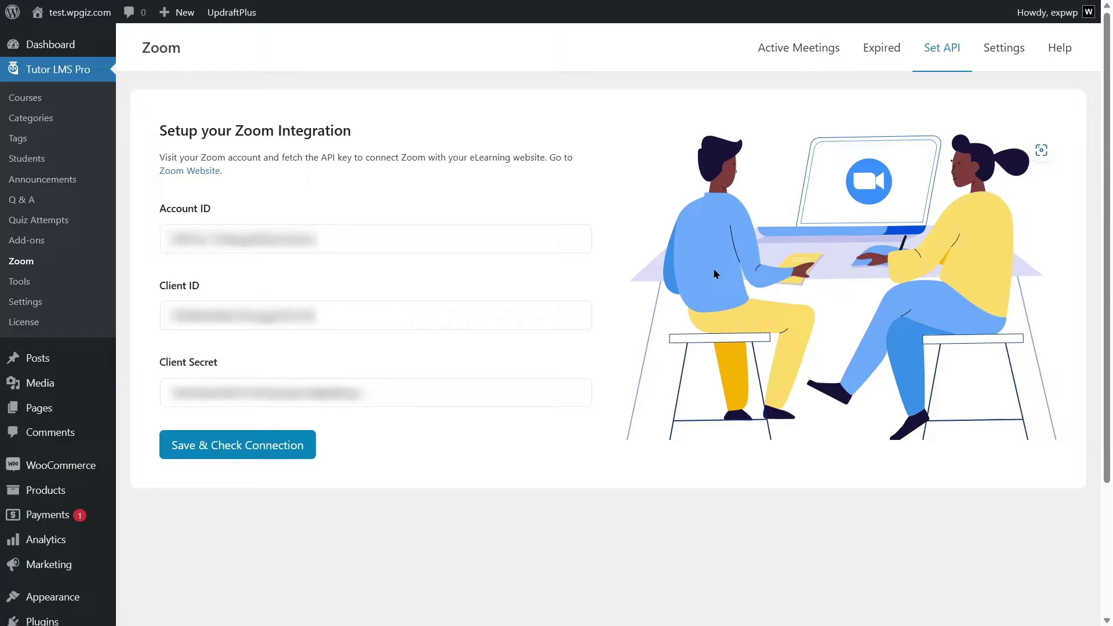
Open the Secret Tips Behind Perfect Diet & Meal Plan course for editing.
left_click(23, 100)
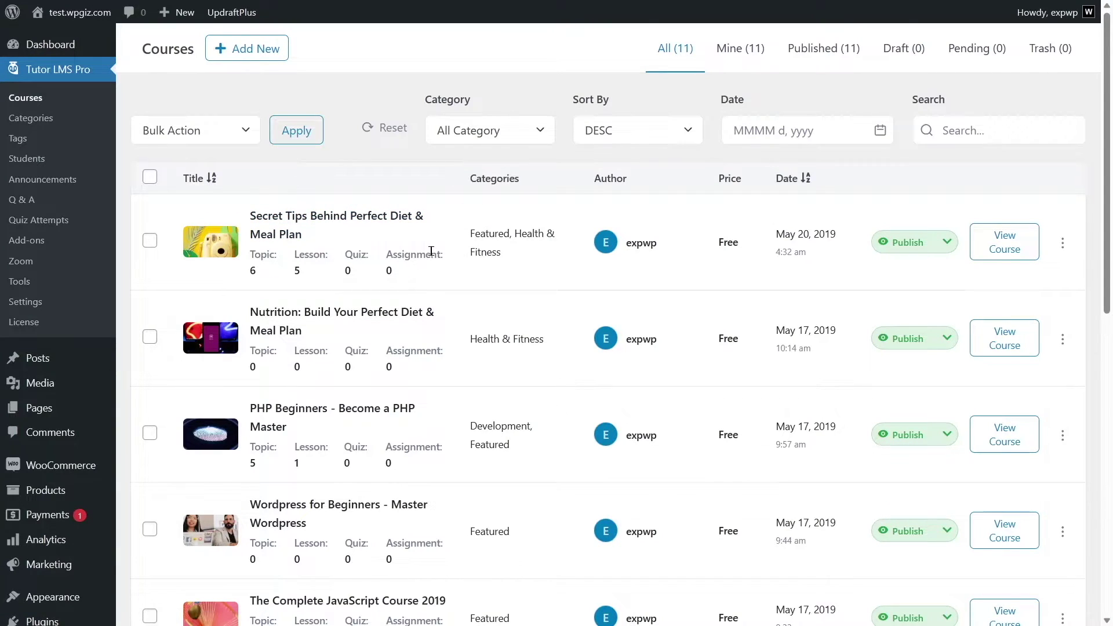
left_click(990, 250)
scroll(594, 255, "down", 8)
scroll(594, 255, "up", 8)
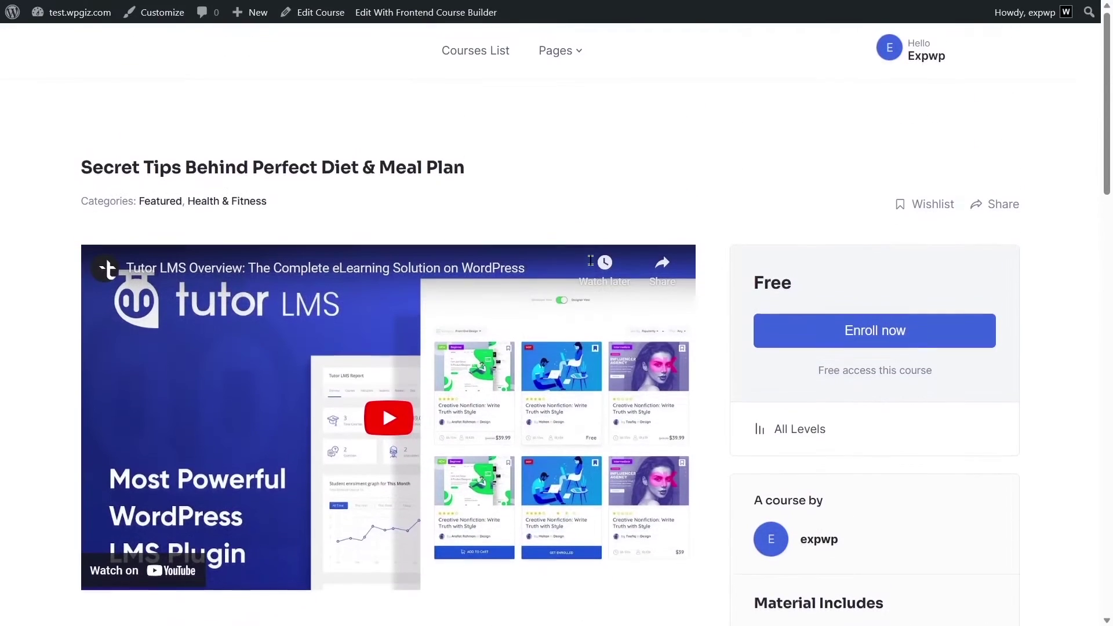
left_click(308, 17)
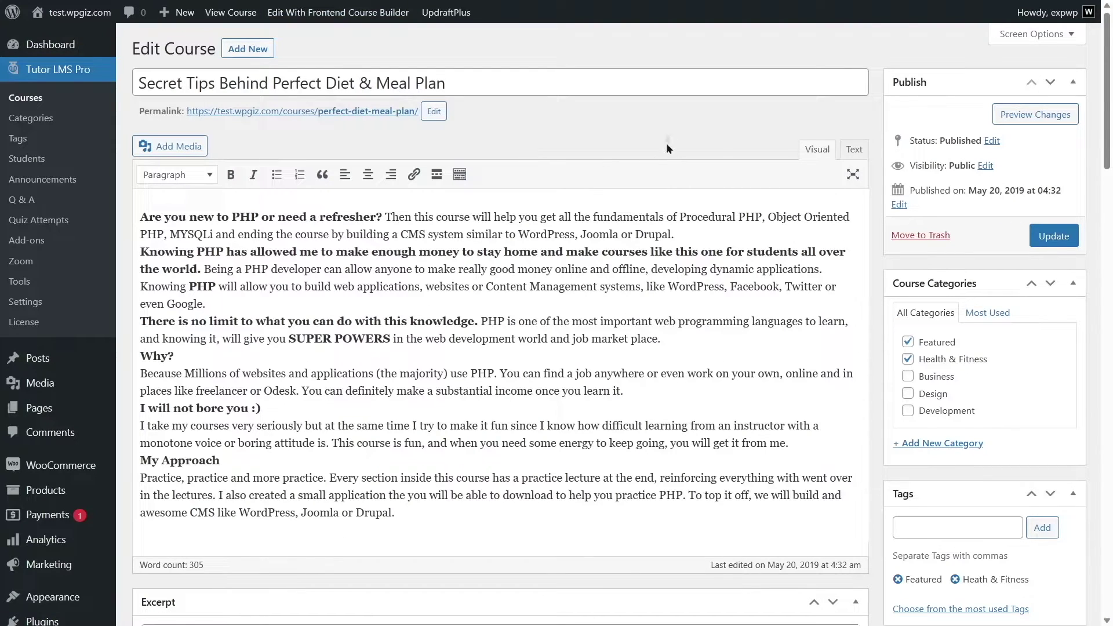
Expand the Basic Concepts topic and add a new Zoom live lesson.
scroll(974, 188, "down", 18)
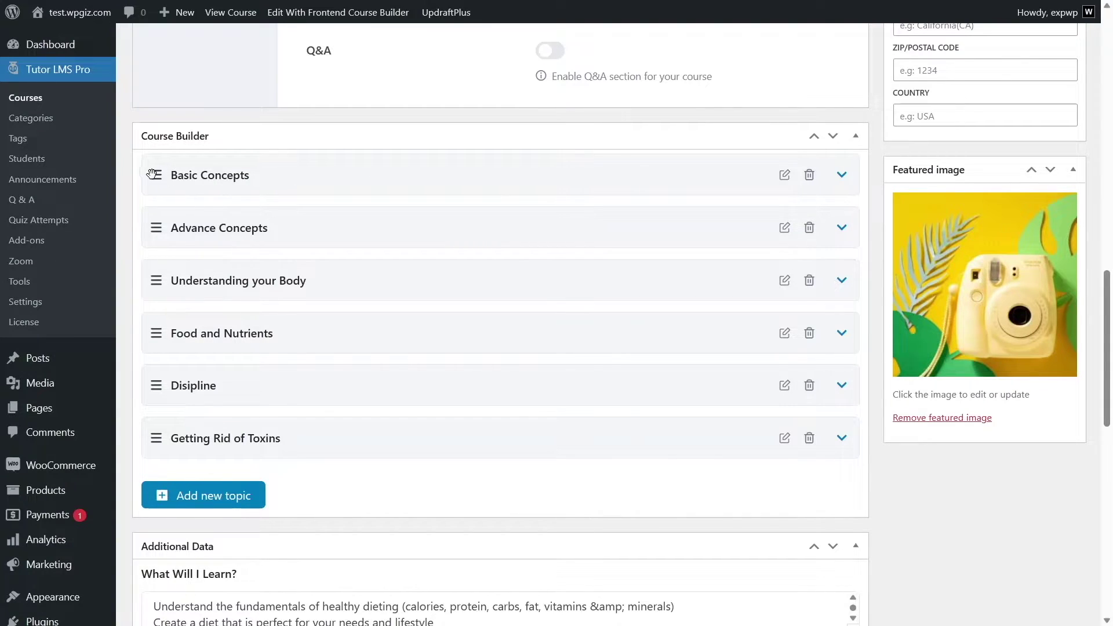
left_click(842, 175)
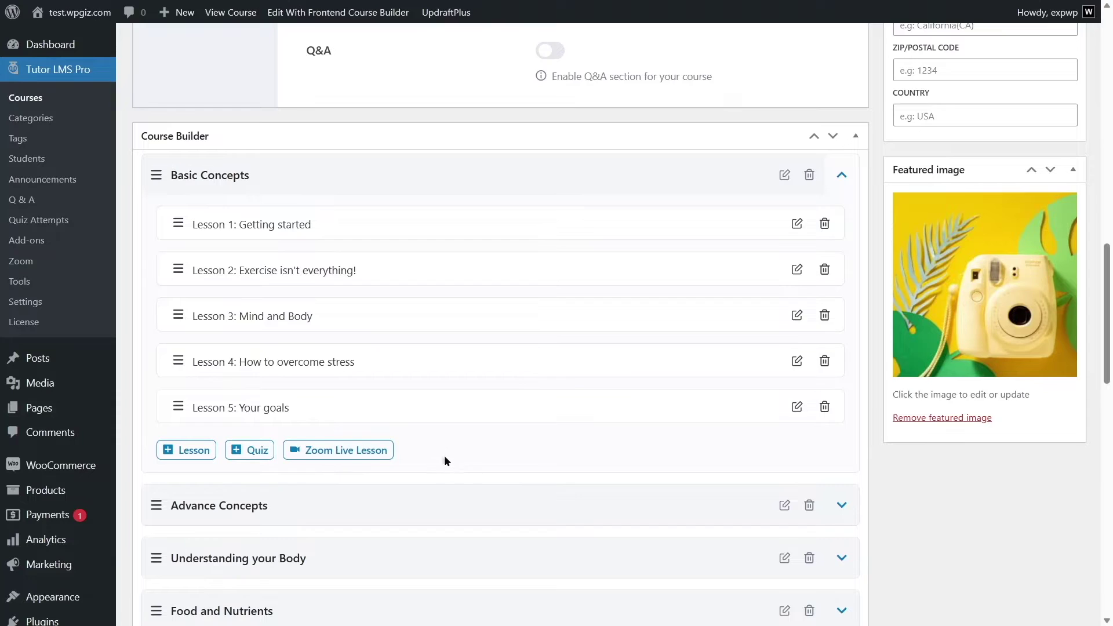
left_click(338, 458)
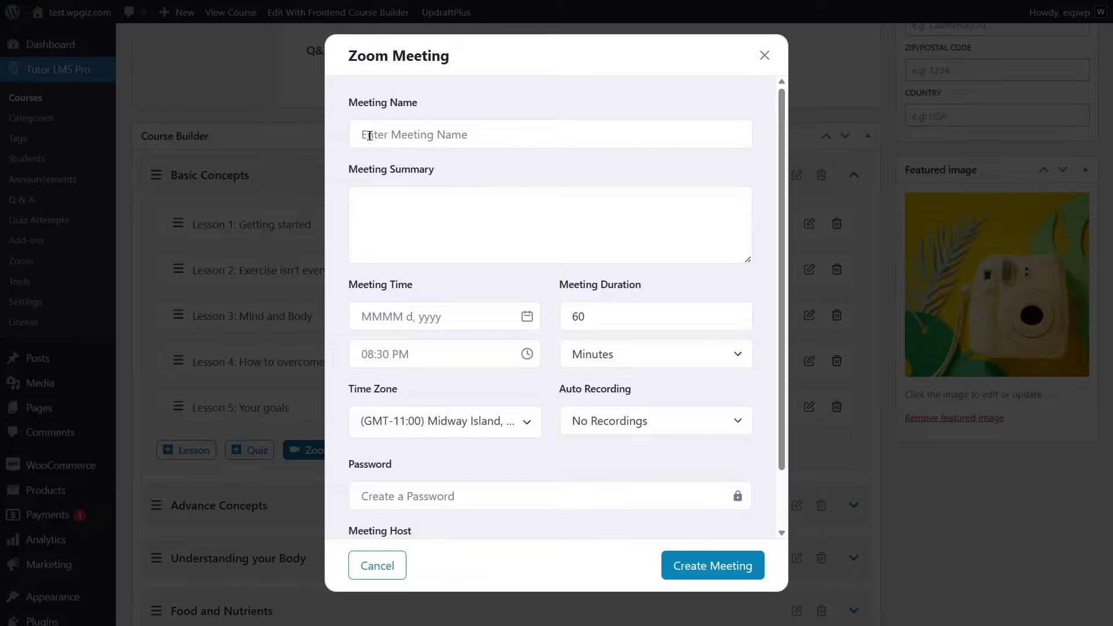
Name the meeting Introductory live class, dated August 10, 2023, lasting 30 minutes.
left_click(457, 137)
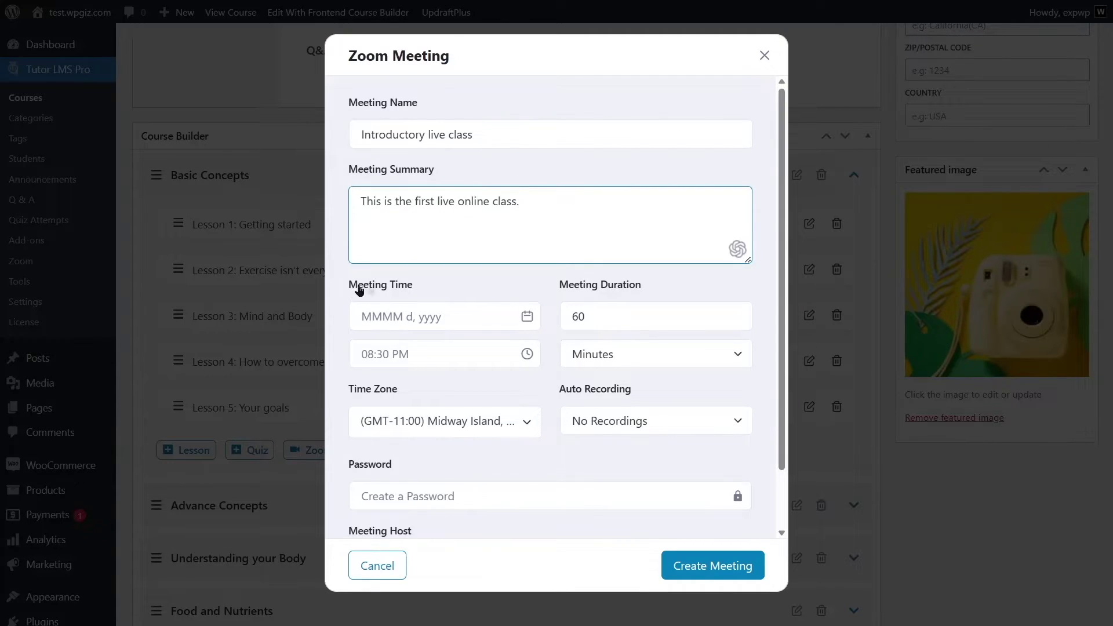
left_click(452, 313)
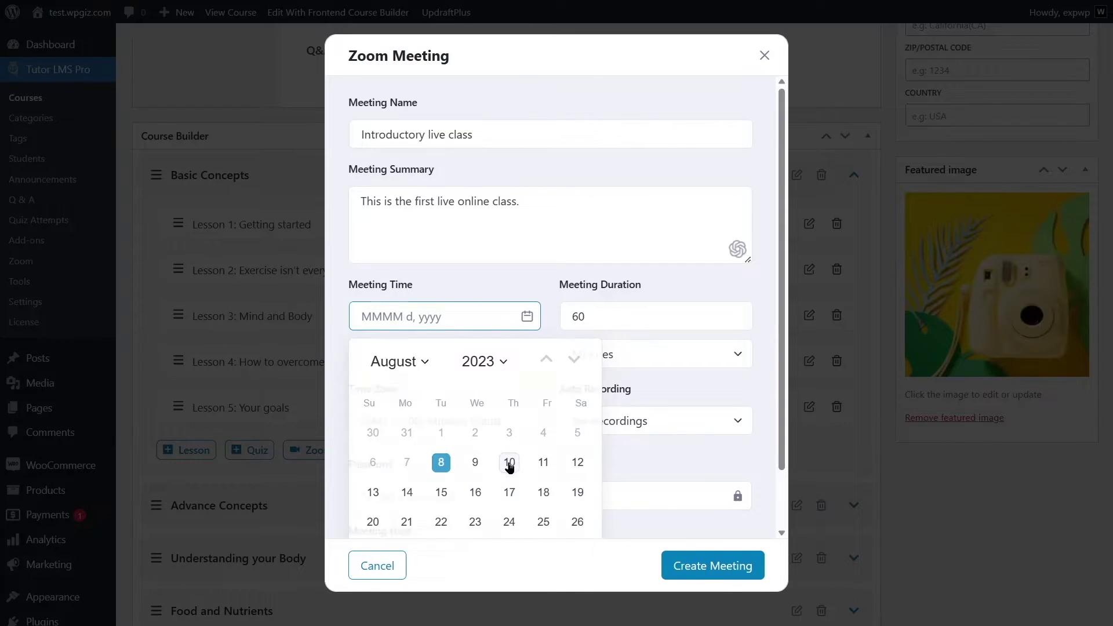
left_click(509, 462)
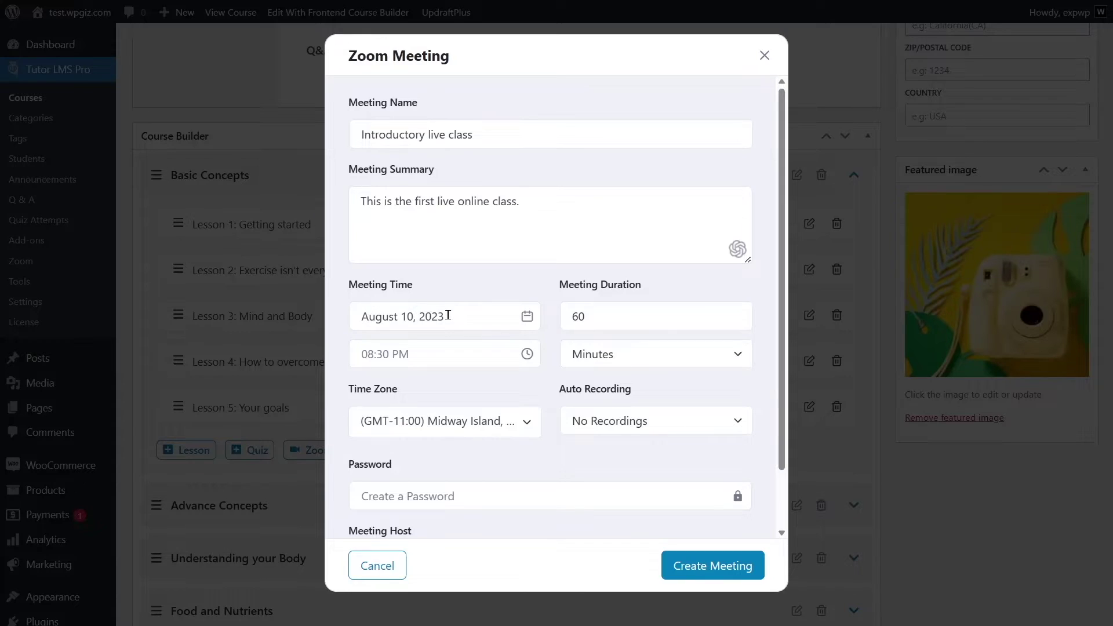
left_click_drag(578, 315, 571, 314)
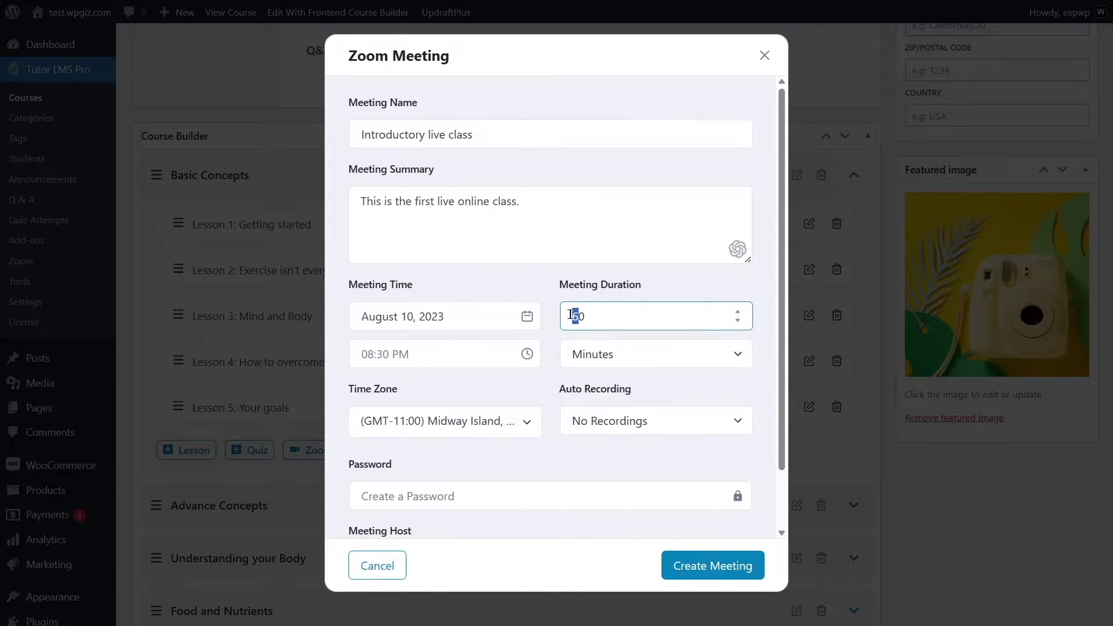
type("3")
left_click(638, 357)
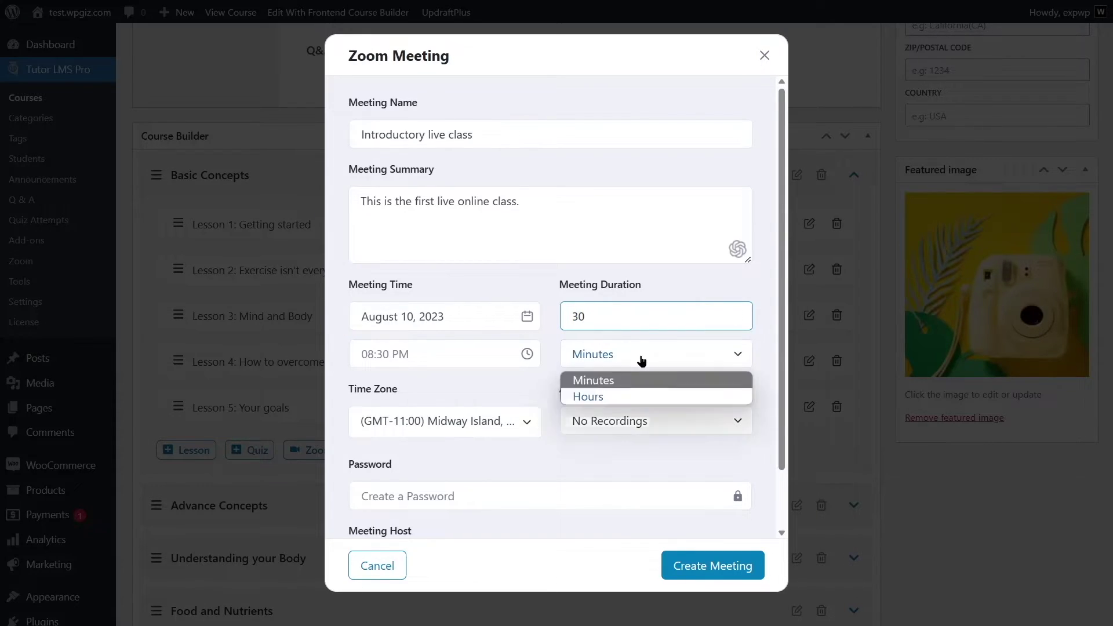
left_click(582, 378)
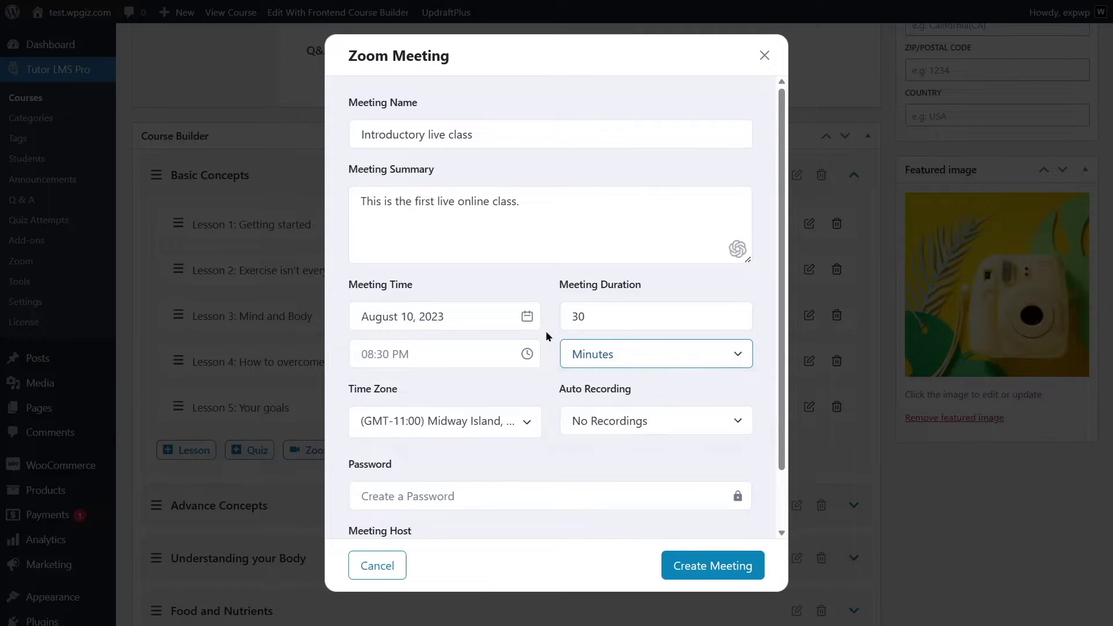
Set start time 01:30 PM, no auto recording, a meeting password, and create the meeting.
left_click(388, 353)
type("1")
key("BackSpace")
type("0")
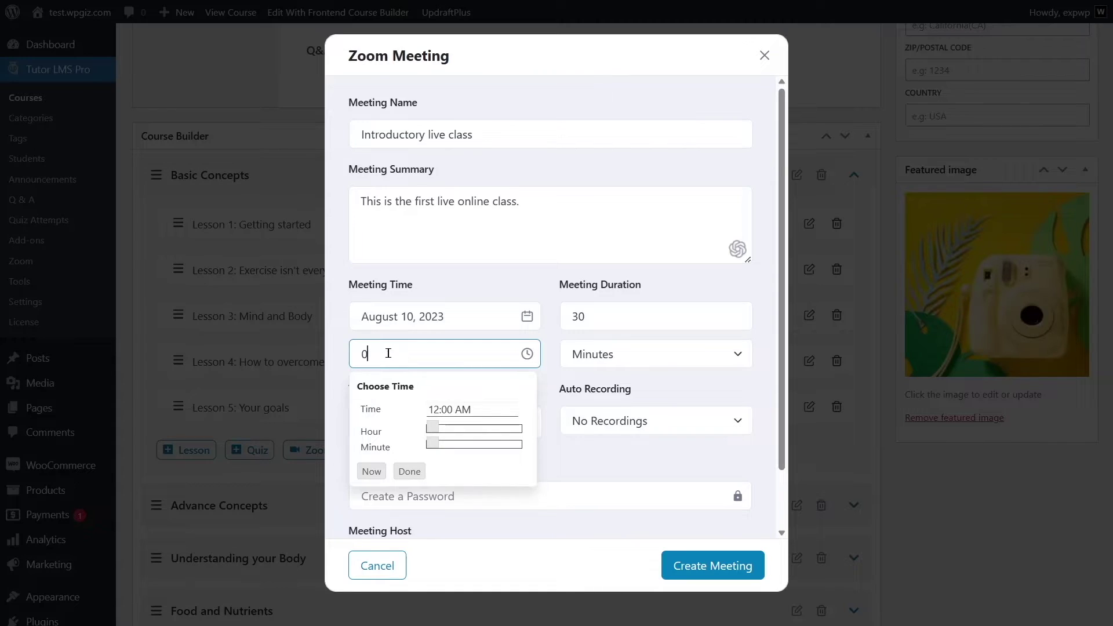
type("1:30 PM")
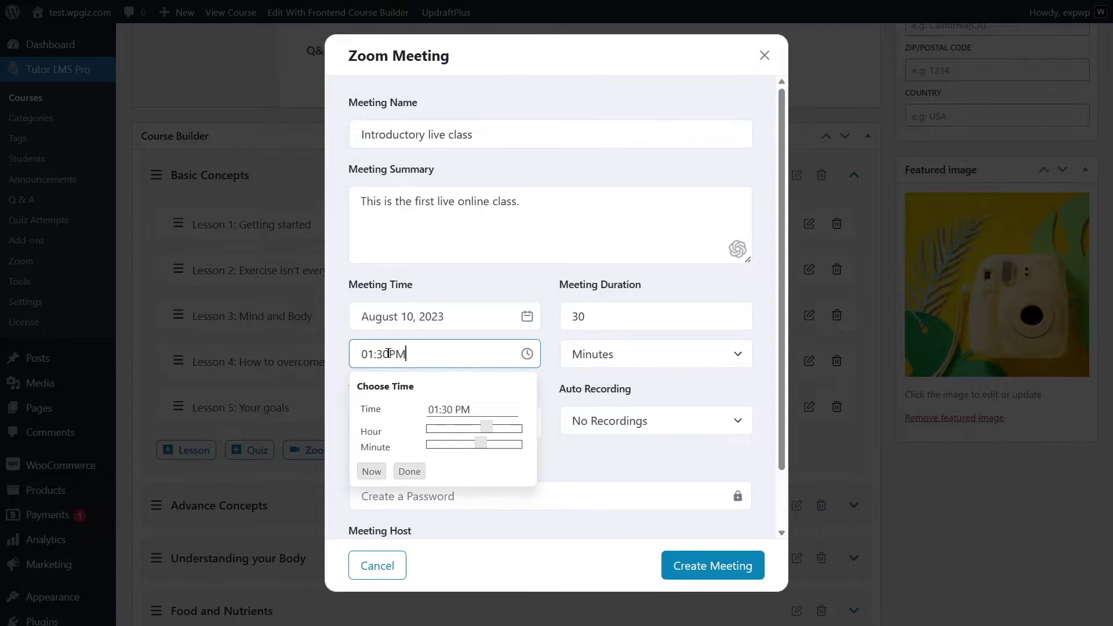
left_click(409, 471)
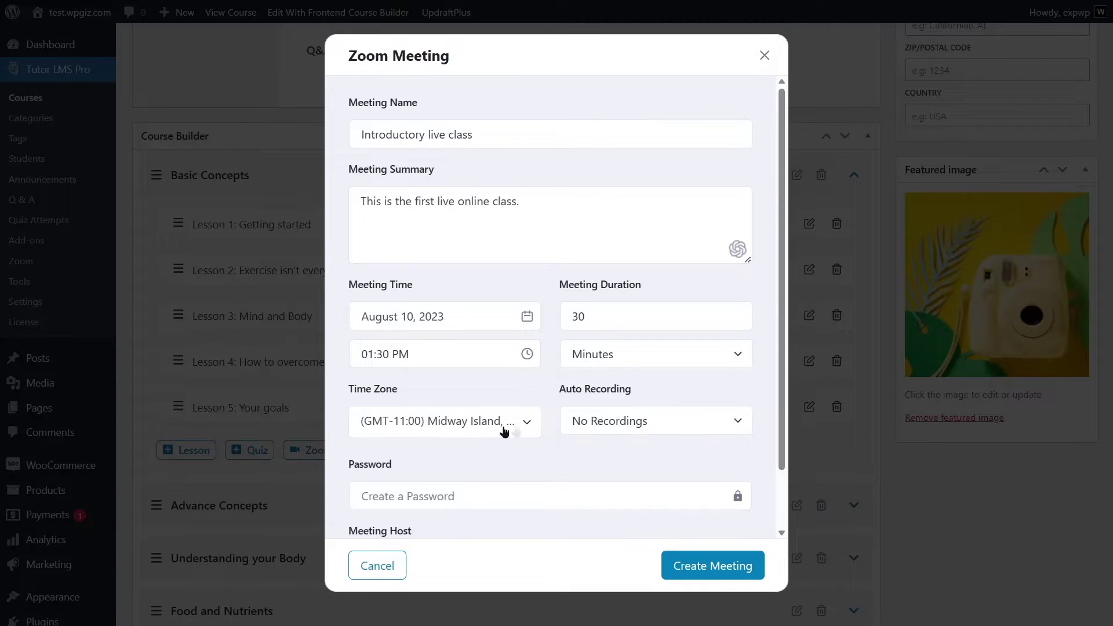
left_click(663, 417)
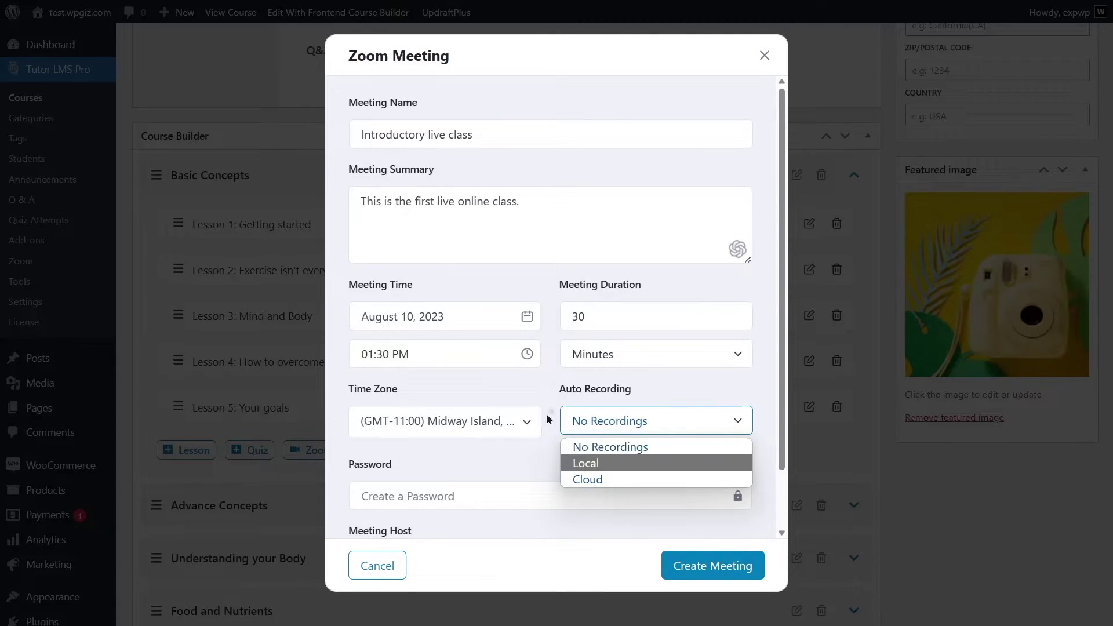
left_click(546, 388)
scroll(546, 382, "down", 2)
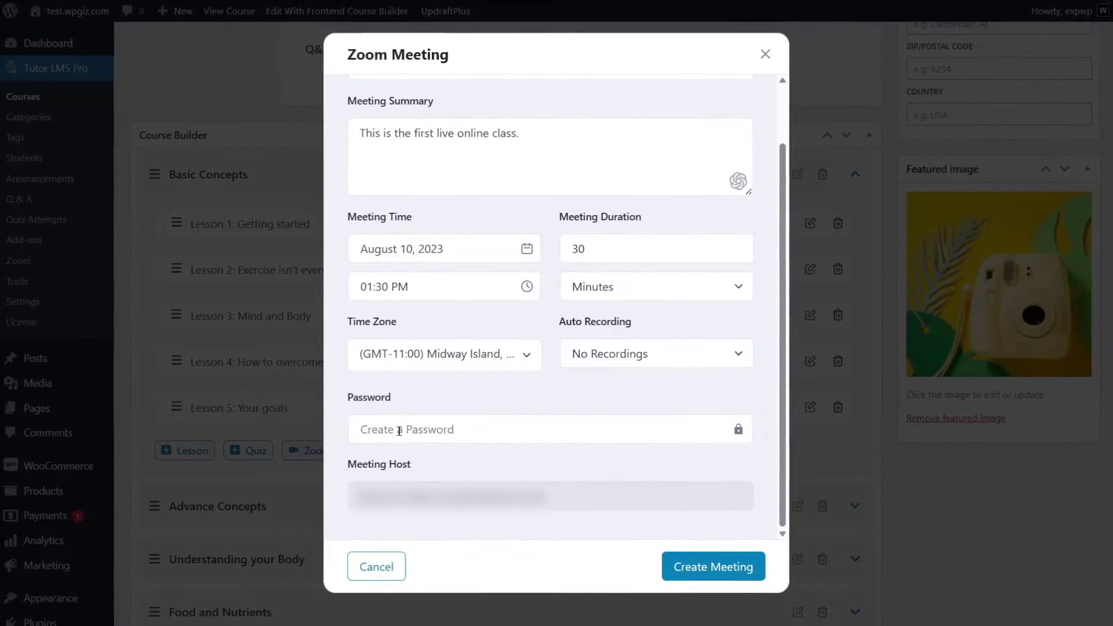
left_click(398, 430)
type("12345")
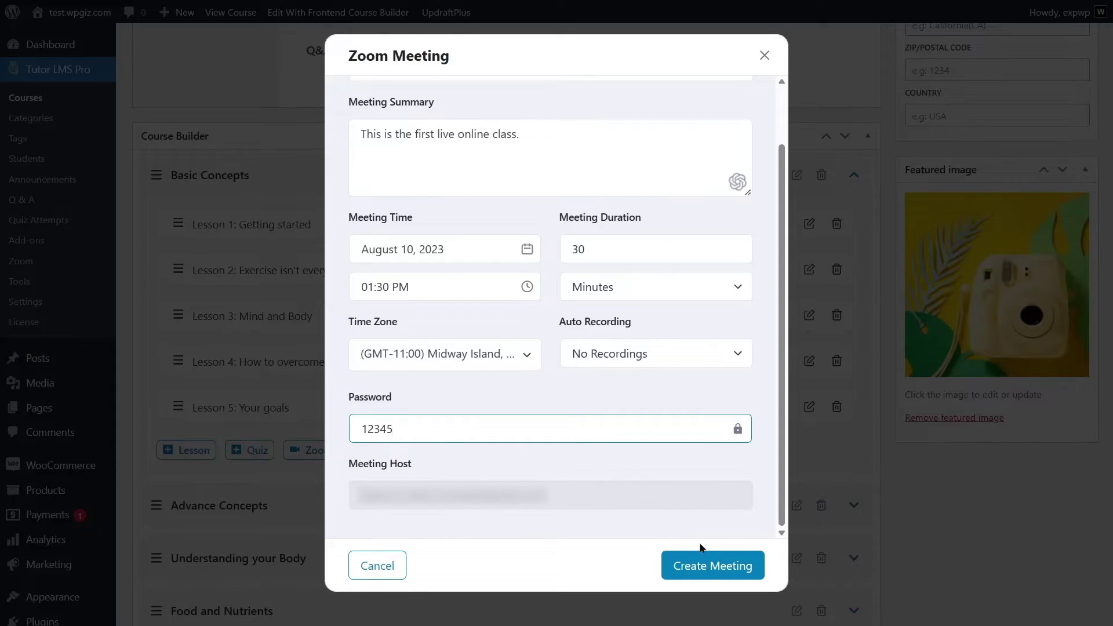
left_click(748, 567)
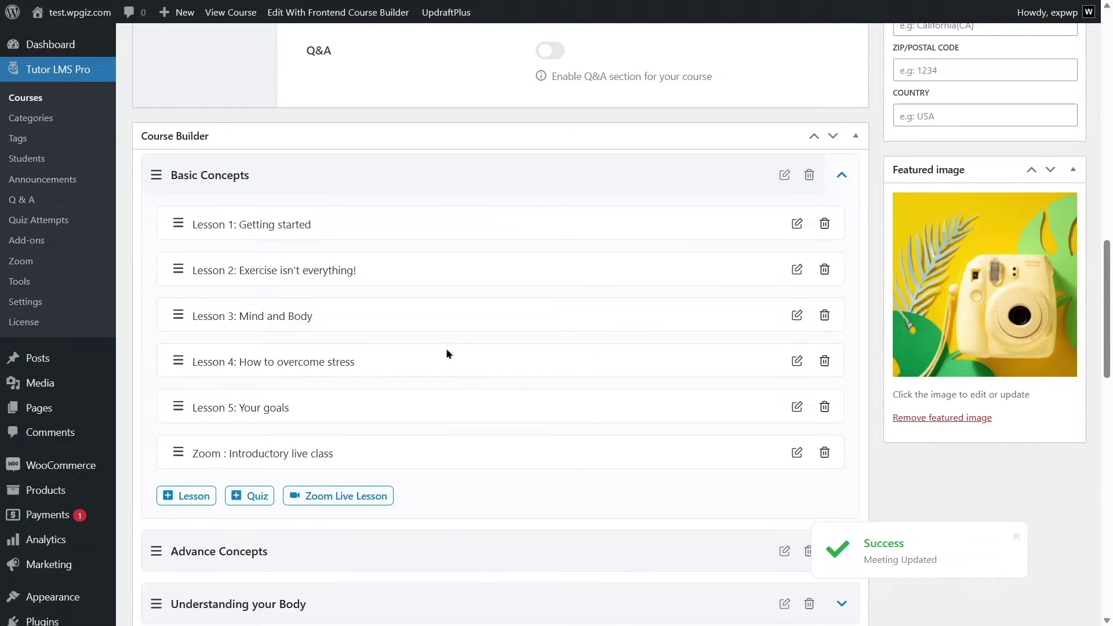
From the Zoom meetings page, check the Introductory live class settings and start it as host.
left_click(24, 262)
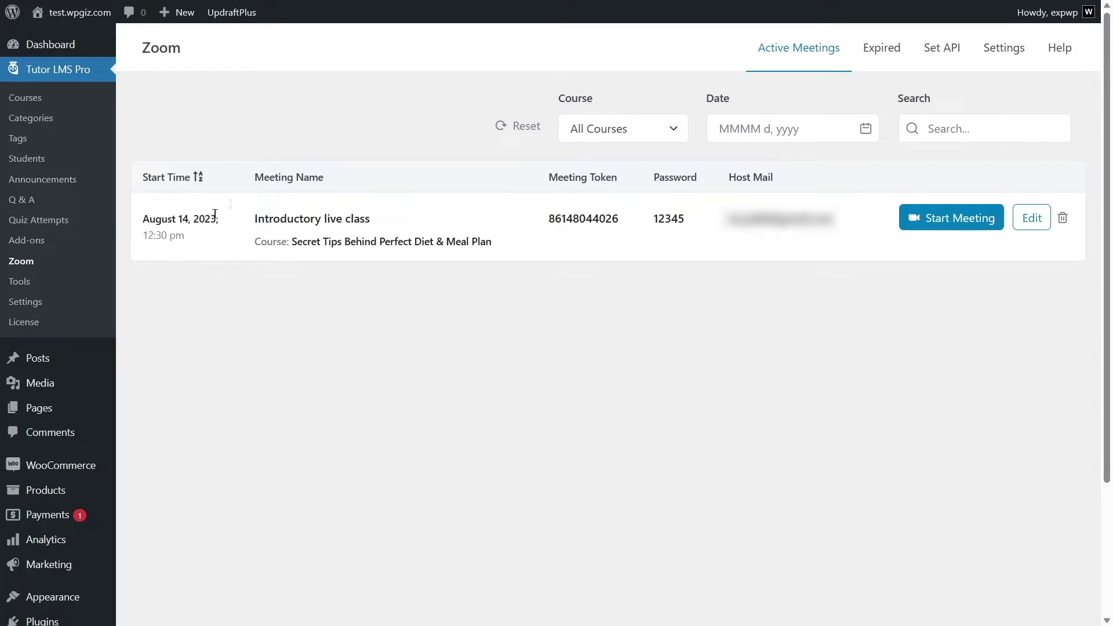
left_click(1032, 225)
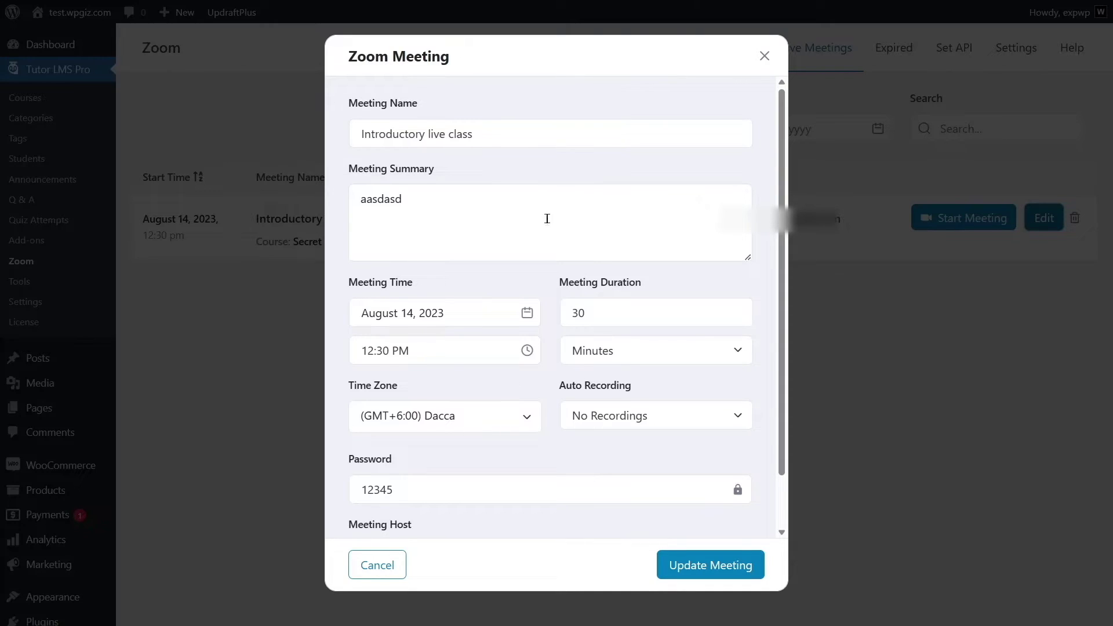
left_click(764, 56)
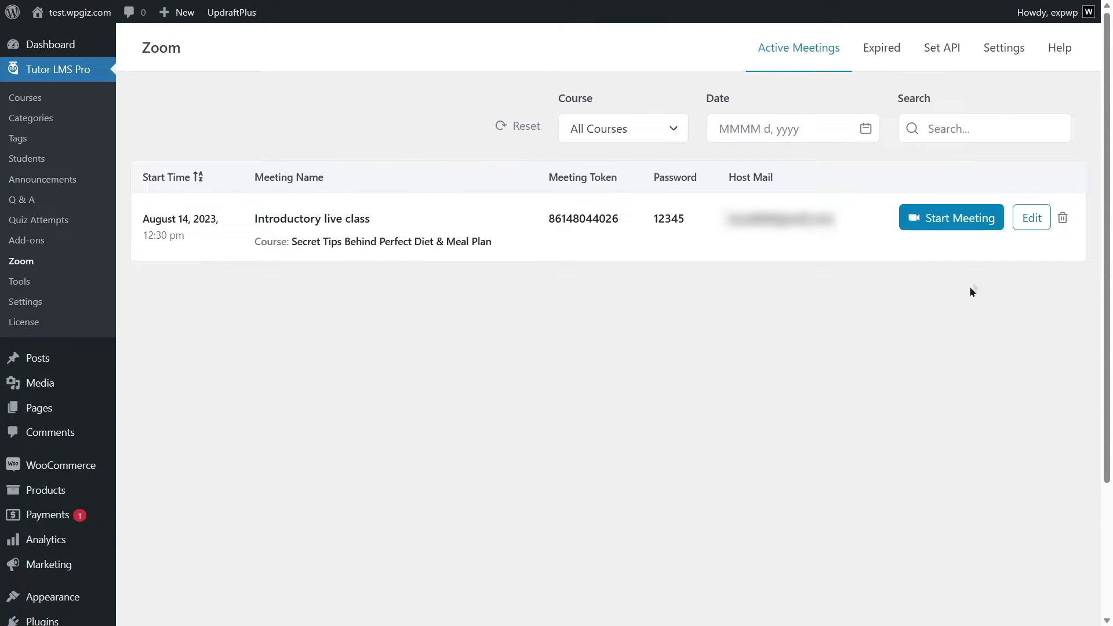
left_click(933, 225)
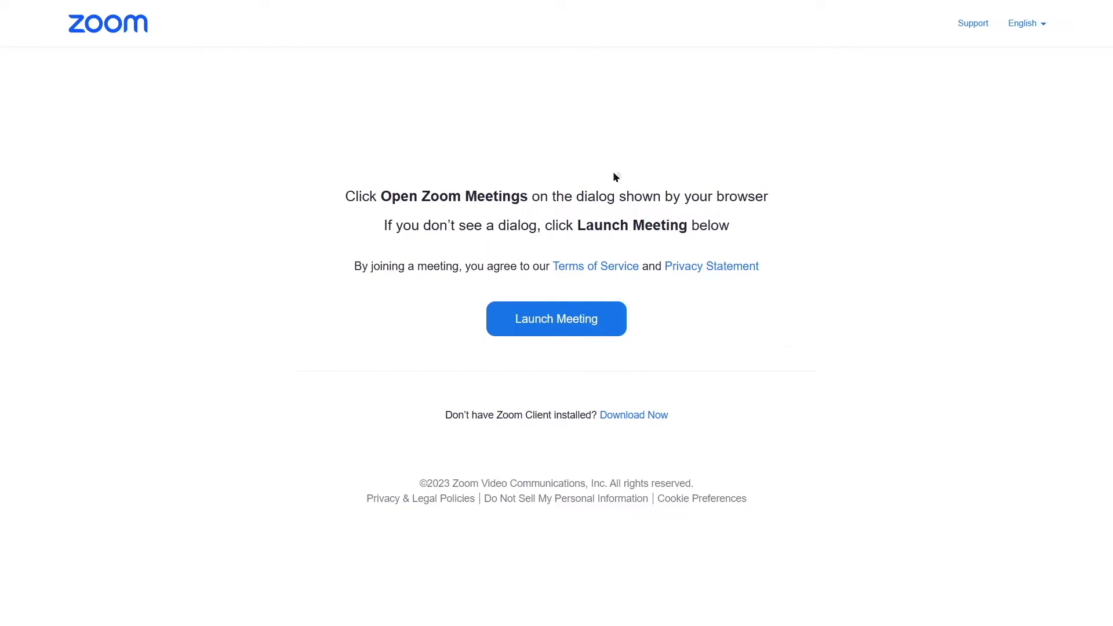
Launch the Introductory live class, join it in the browser and dismiss the audio prompt.
left_click(536, 329)
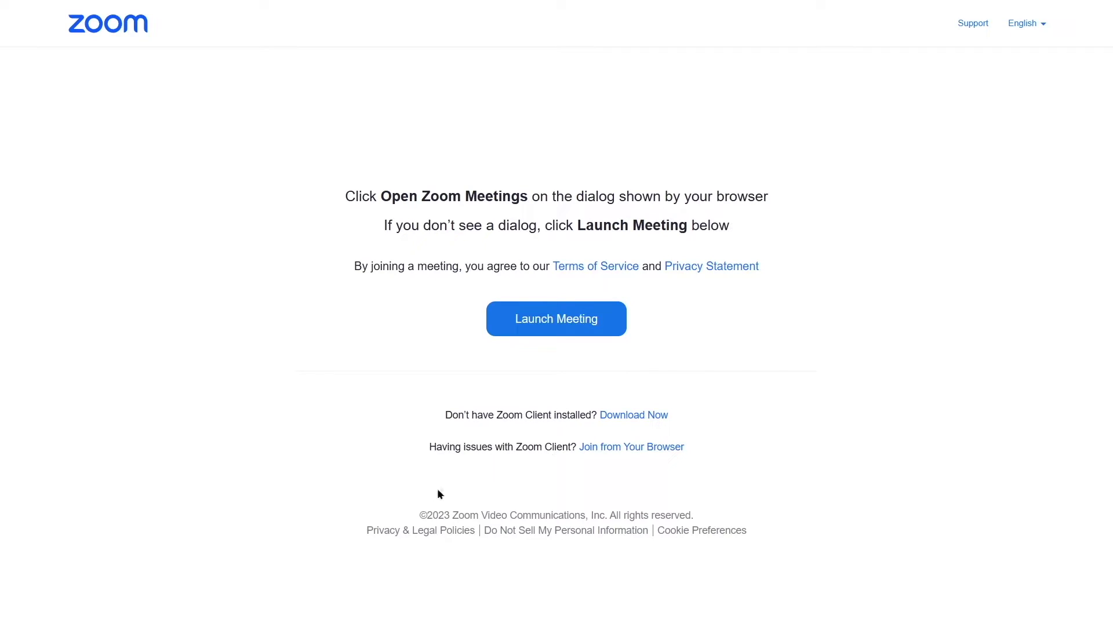
left_click(621, 451)
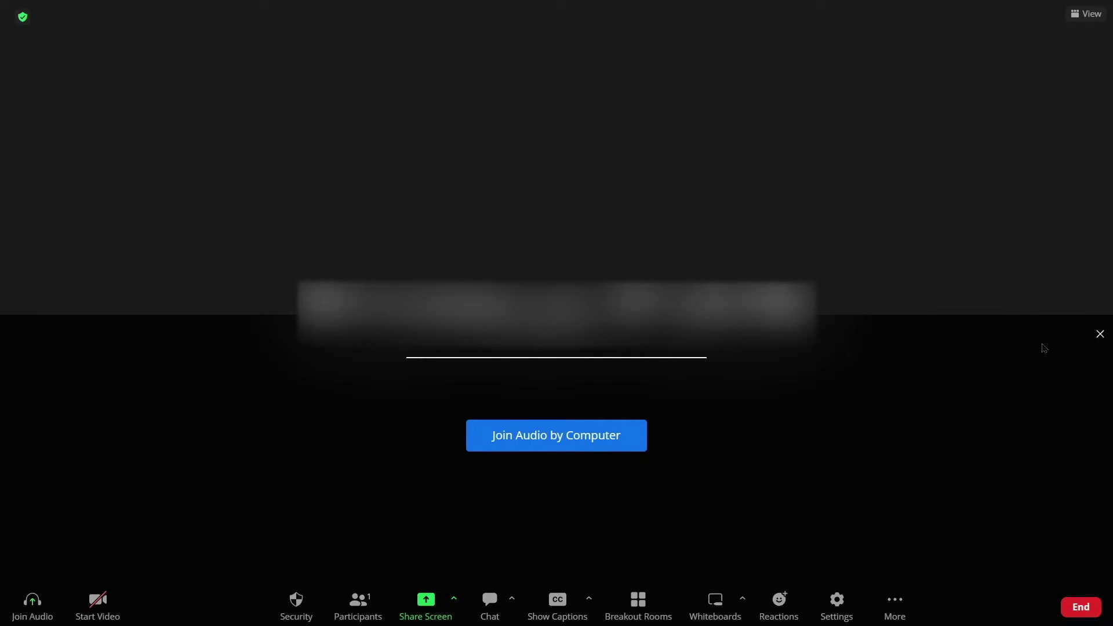
left_click(1100, 334)
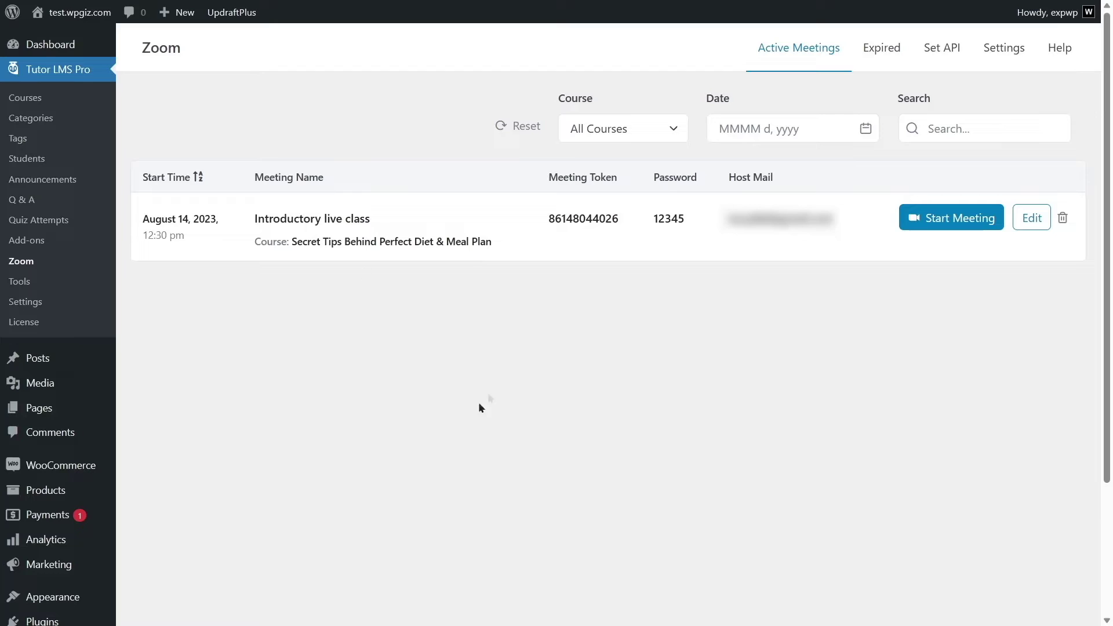
Visit the live site and open the Secret Tips Behind Perfect Diet & Meal Plan course.
mouse_move(69, 12)
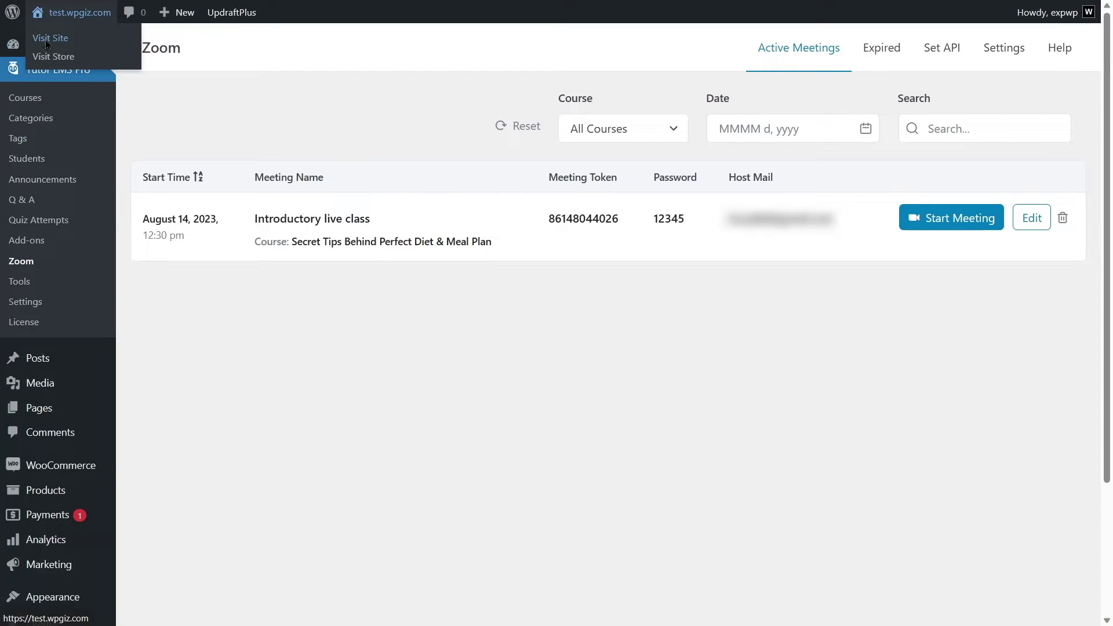
left_click(46, 40)
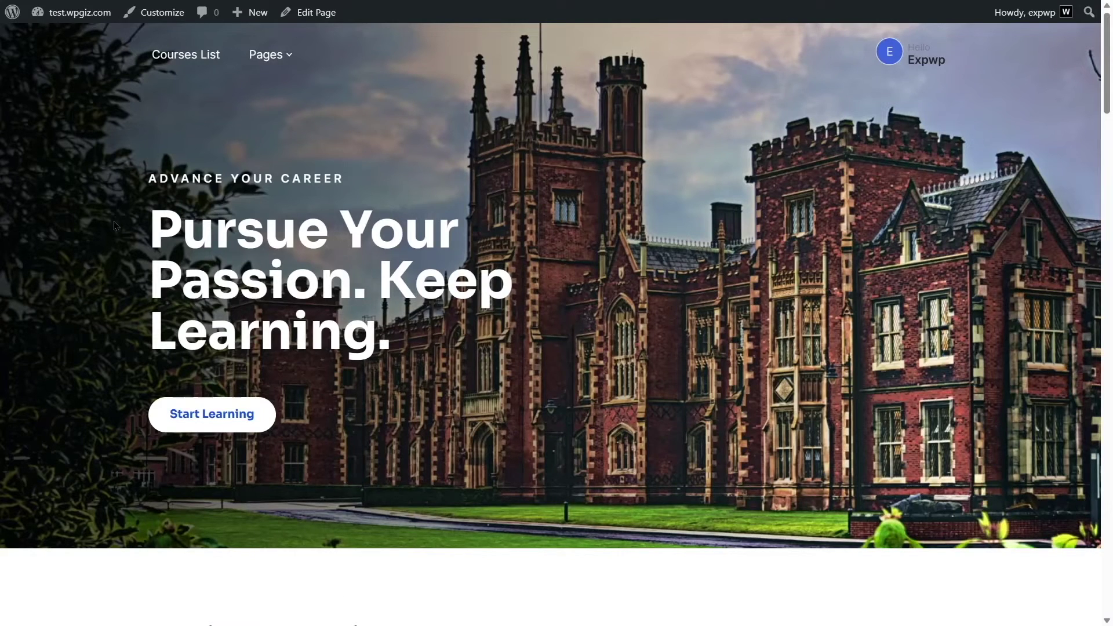
left_click(175, 60)
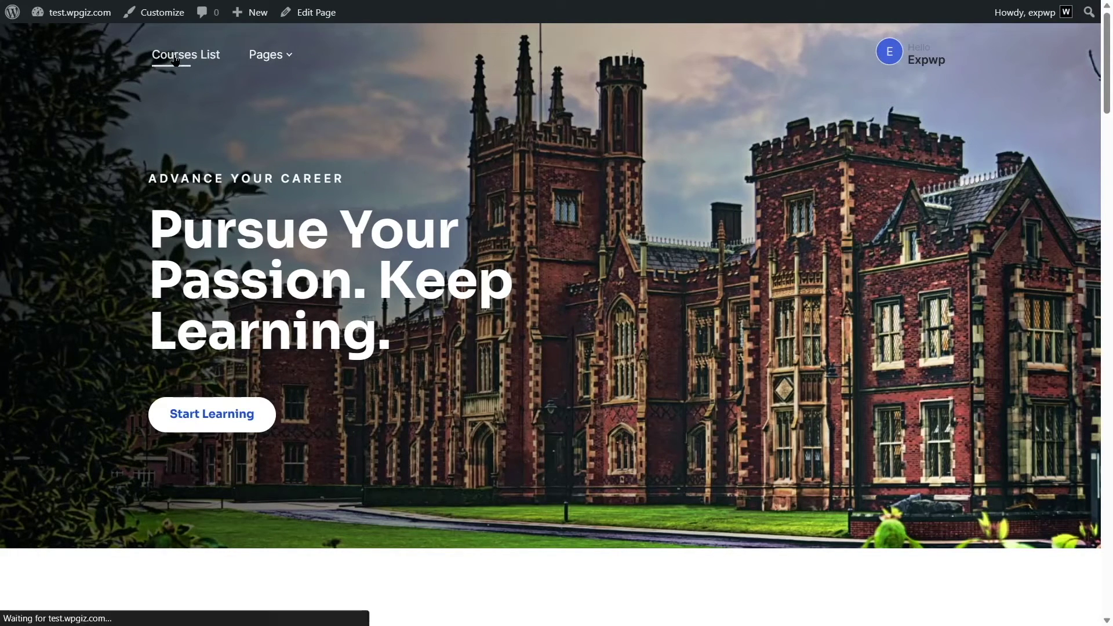
scroll(238, 190, "down", 5)
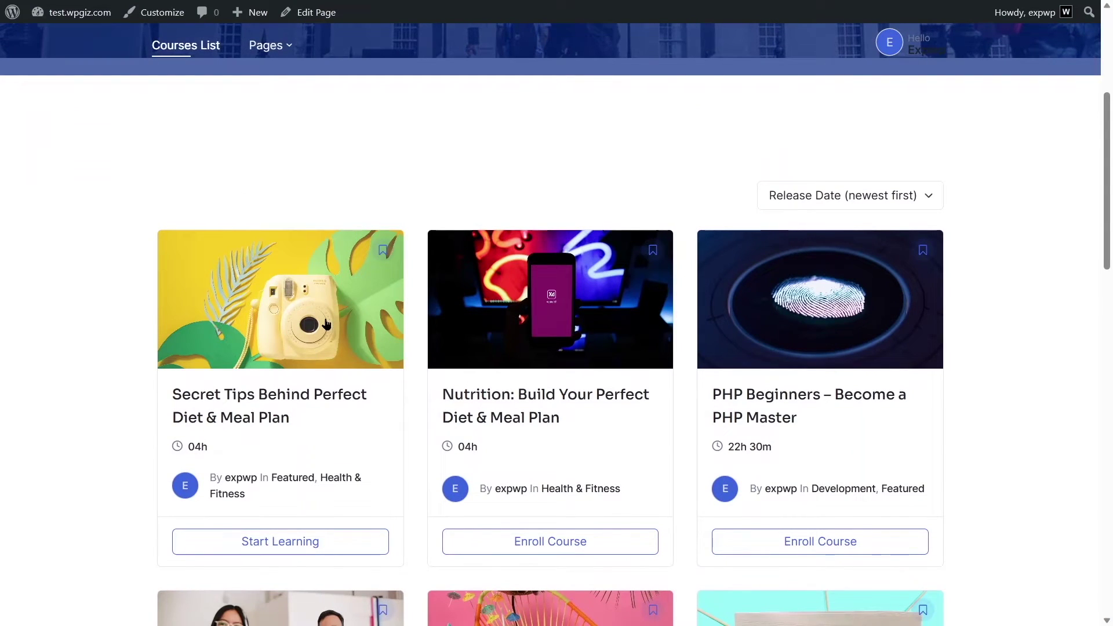
left_click(248, 291)
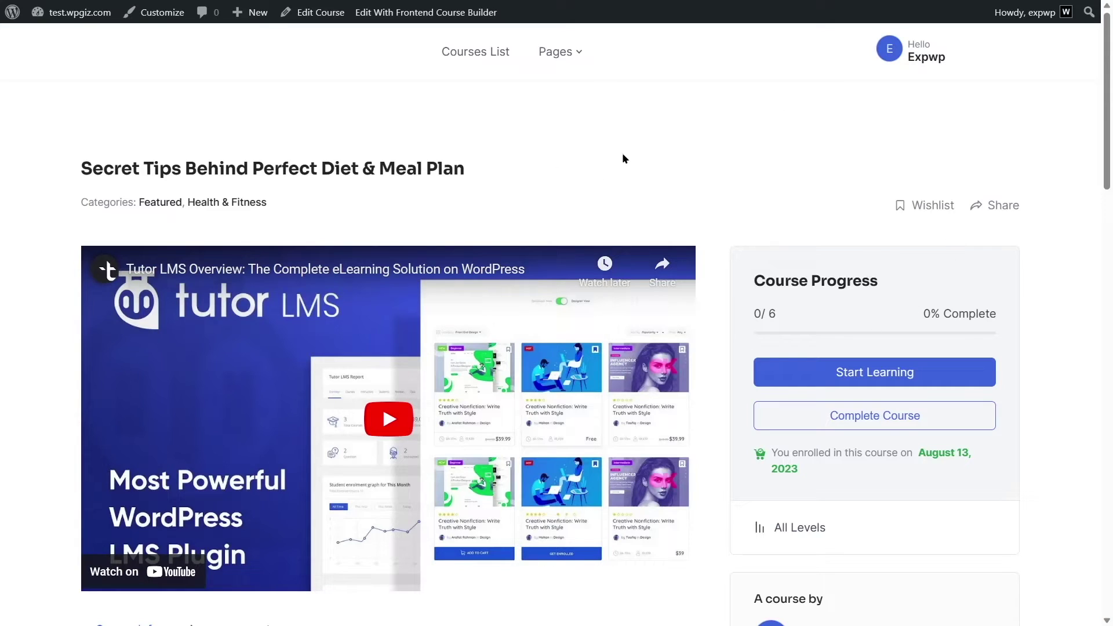
Open the Introductory live class lesson and start its meeting as instructor.
scroll(452, 172, "down", 15)
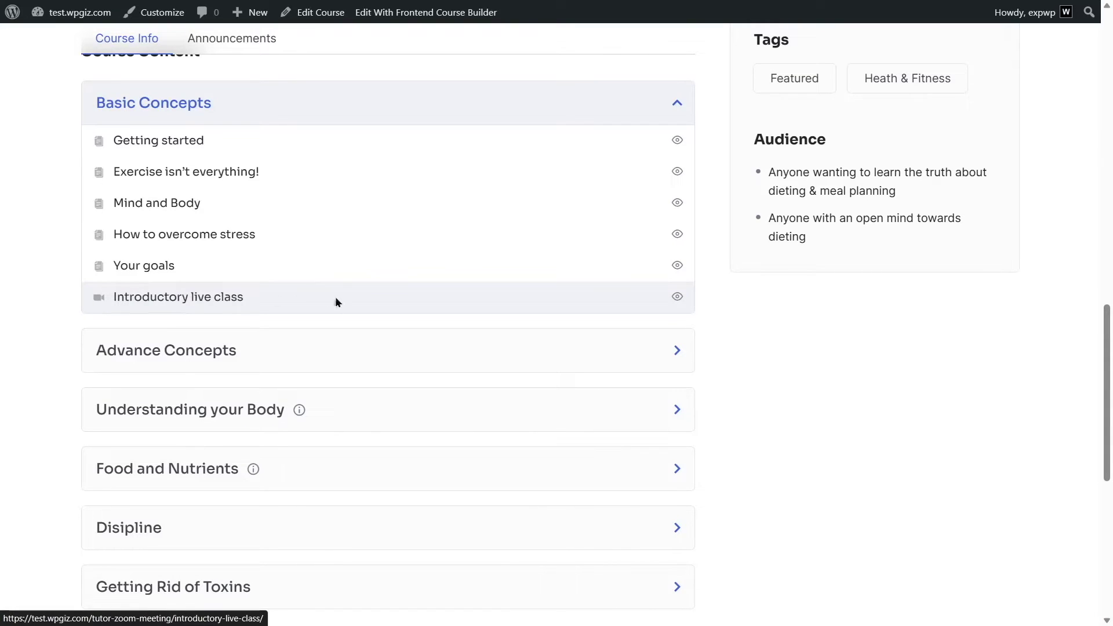
left_click(165, 298)
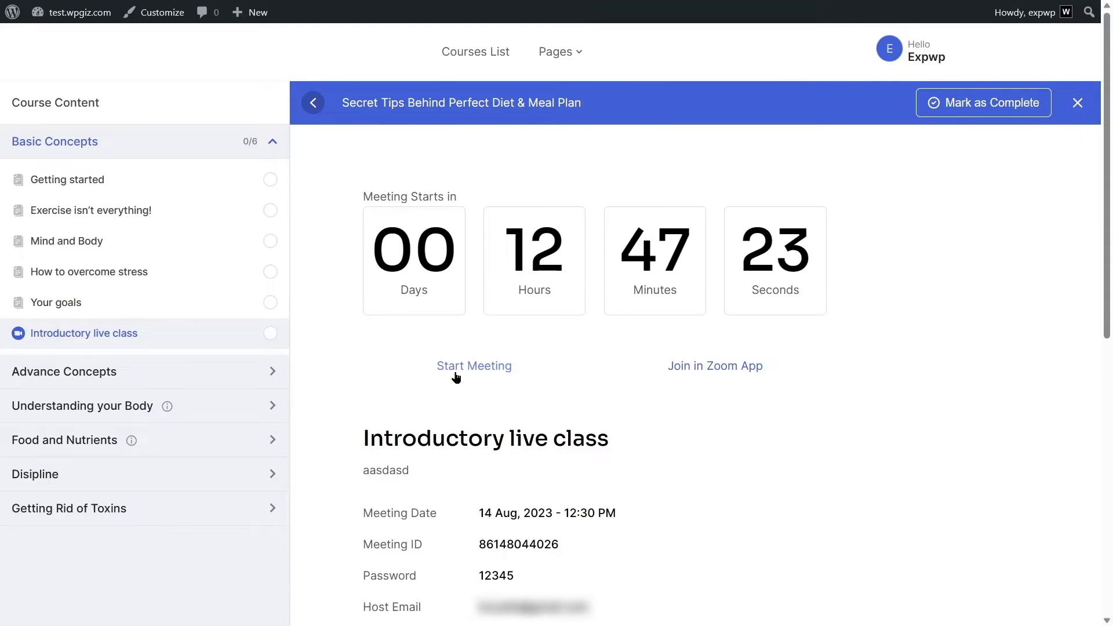
left_click(484, 373)
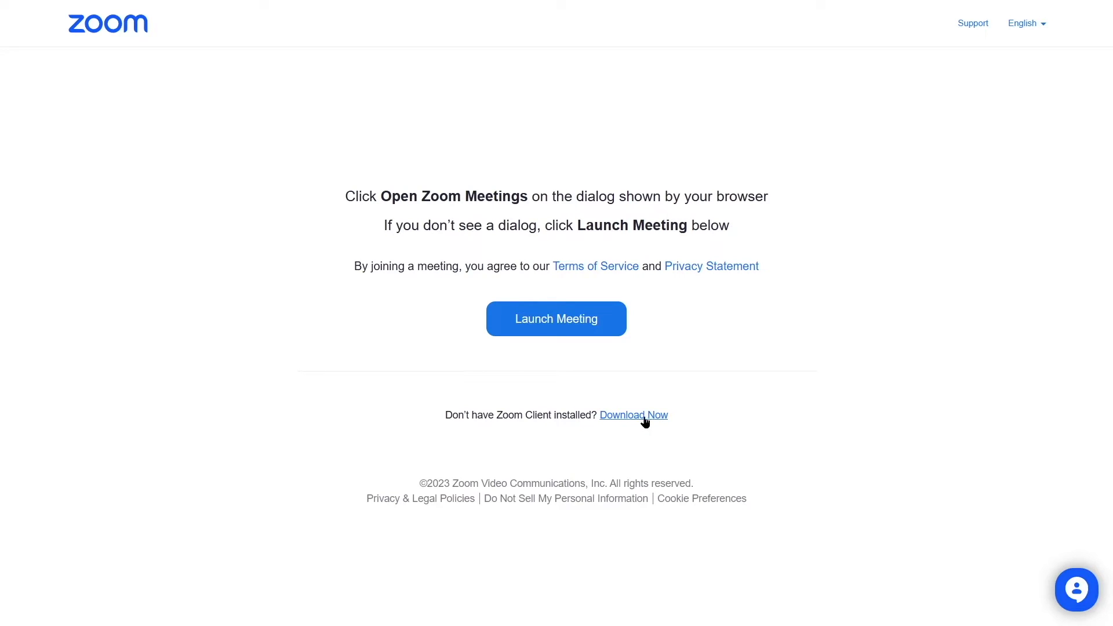
Download the Zoom client and open the meeting in the Zoom desktop app.
left_click(589, 415)
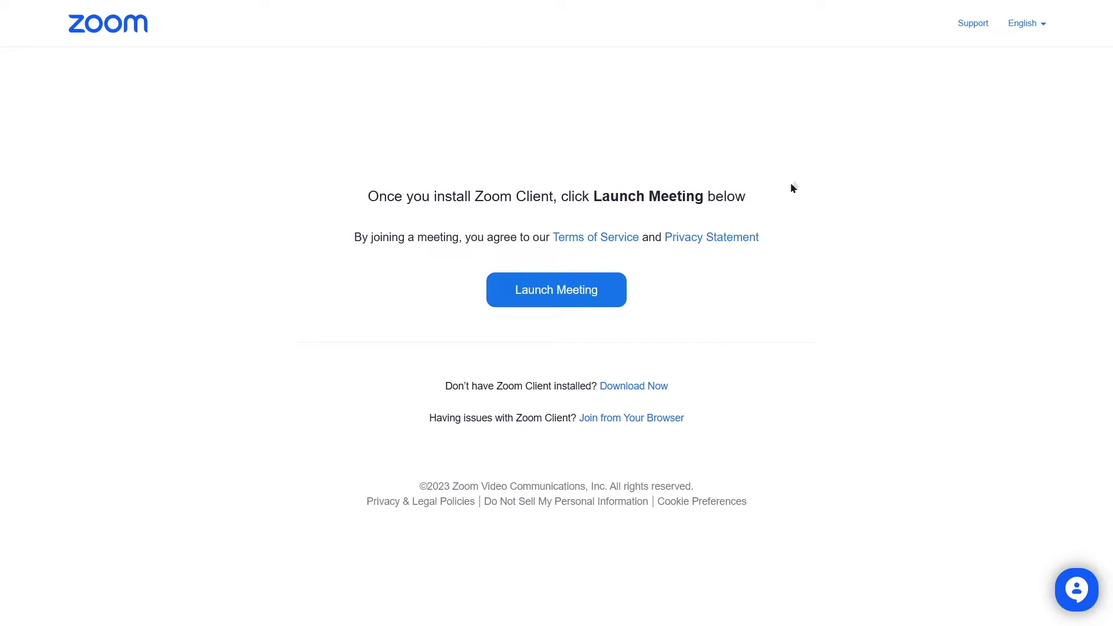
left_click(565, 297)
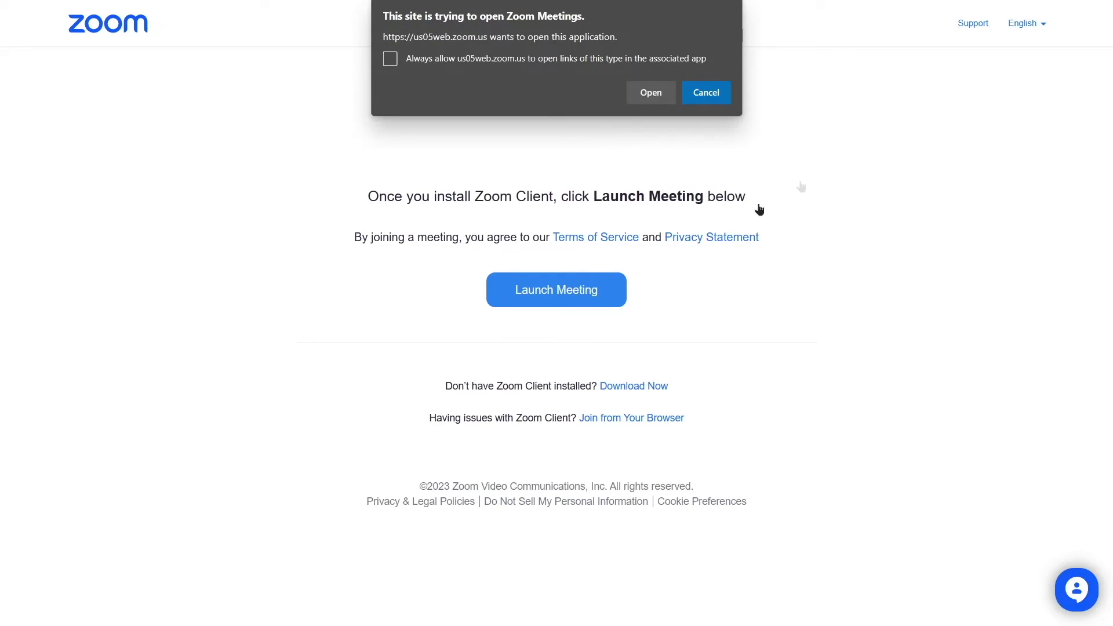
left_click(667, 94)
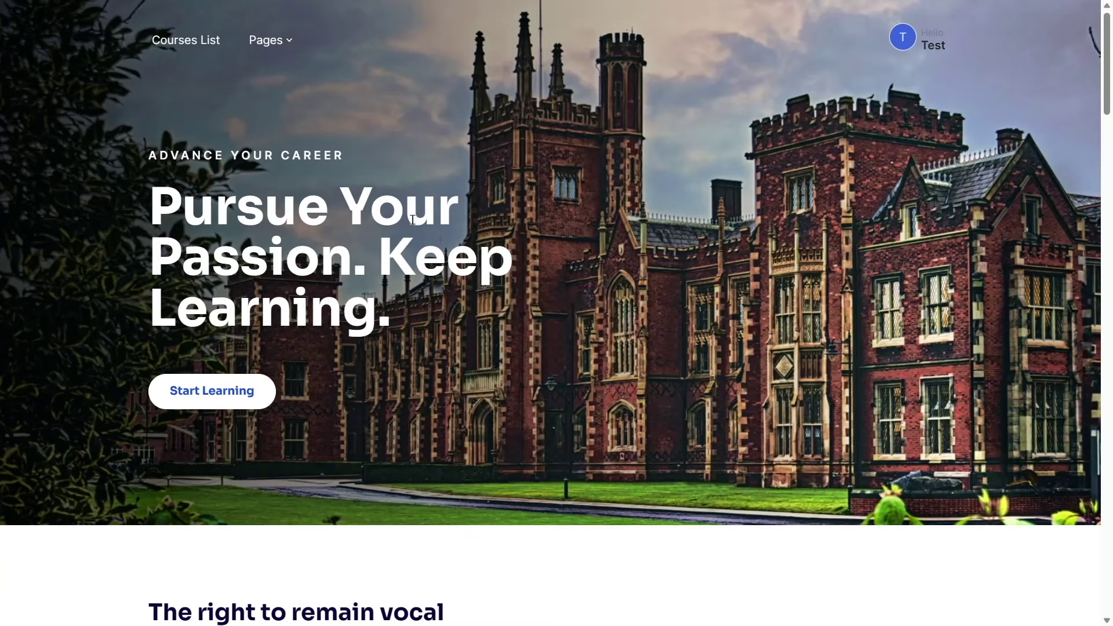
From the student's Enrolled Courses, open the diet and meal plan course's Introductory live class lesson.
left_click(932, 46)
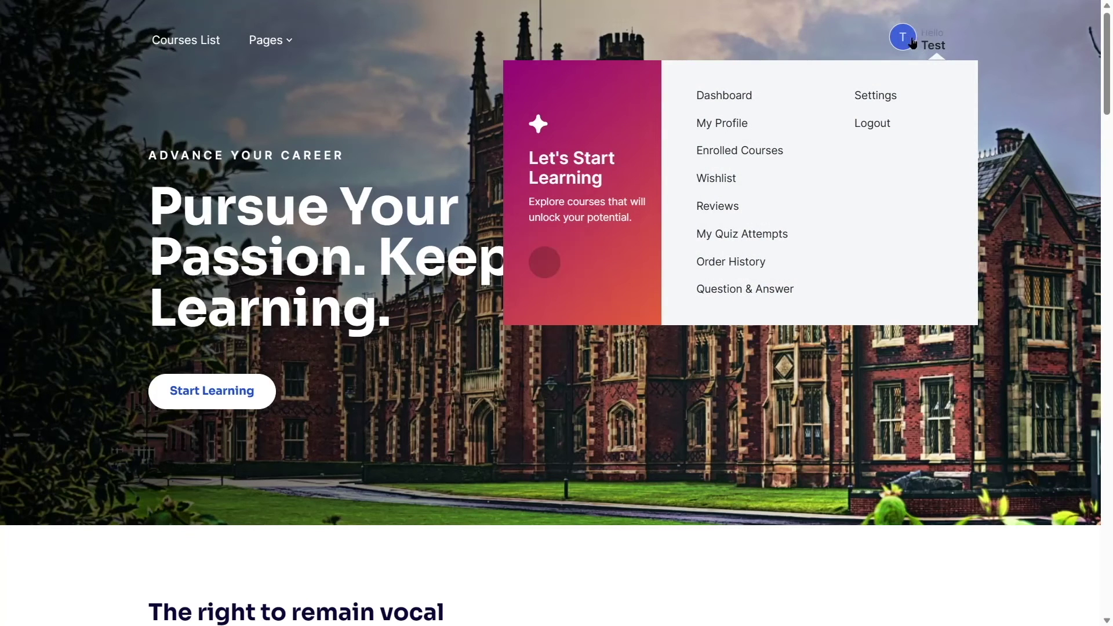
left_click(707, 162)
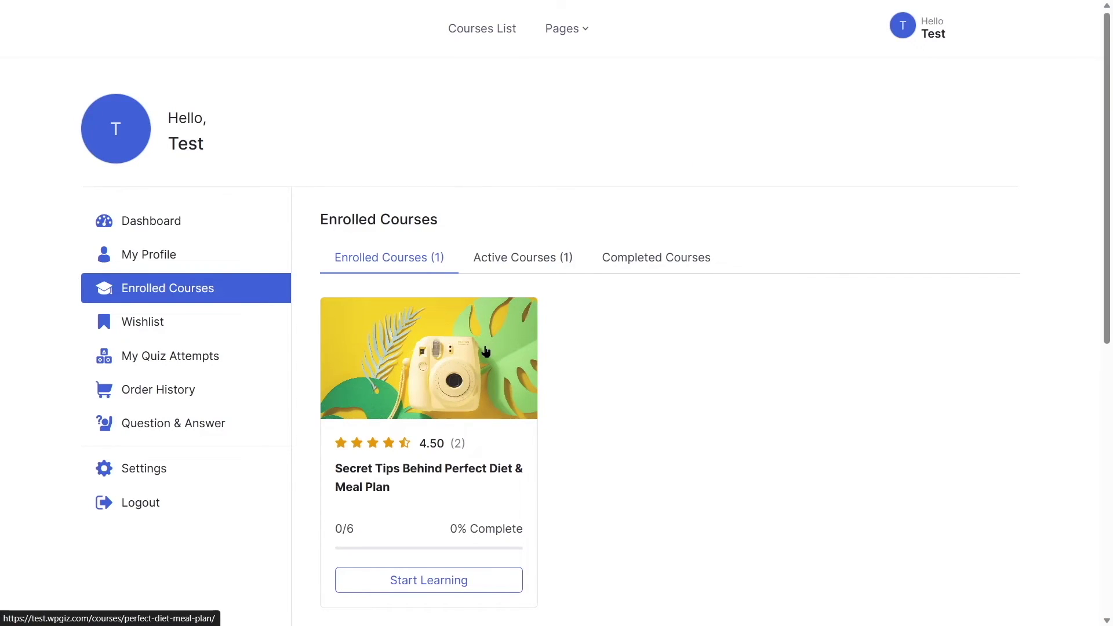
left_click(424, 360)
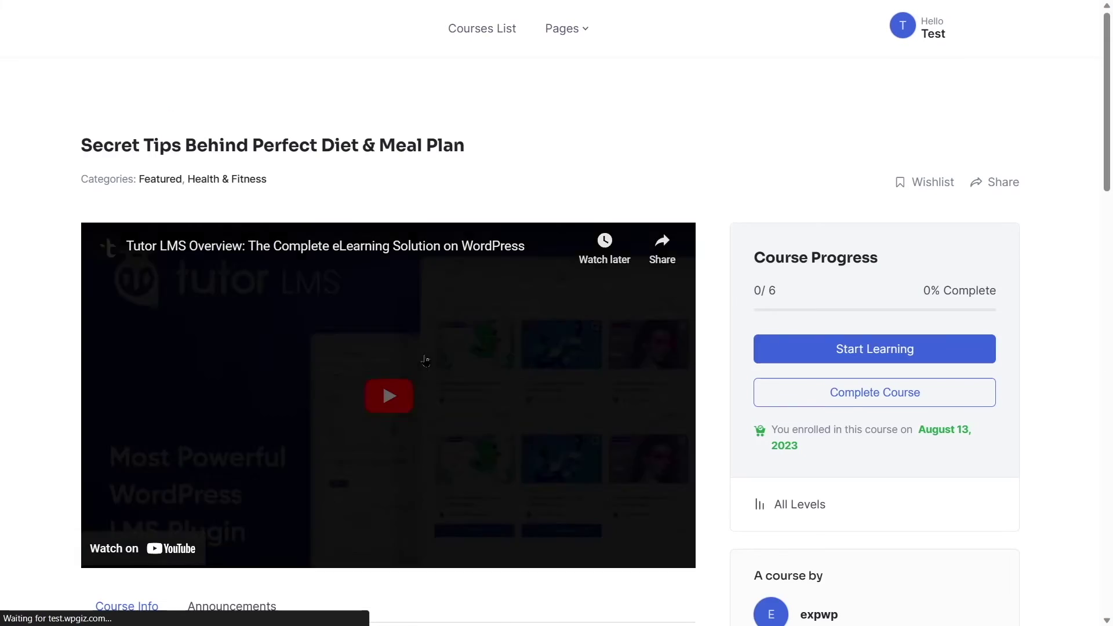
scroll(604, 233, "down", 8)
scroll(603, 233, "down", 7)
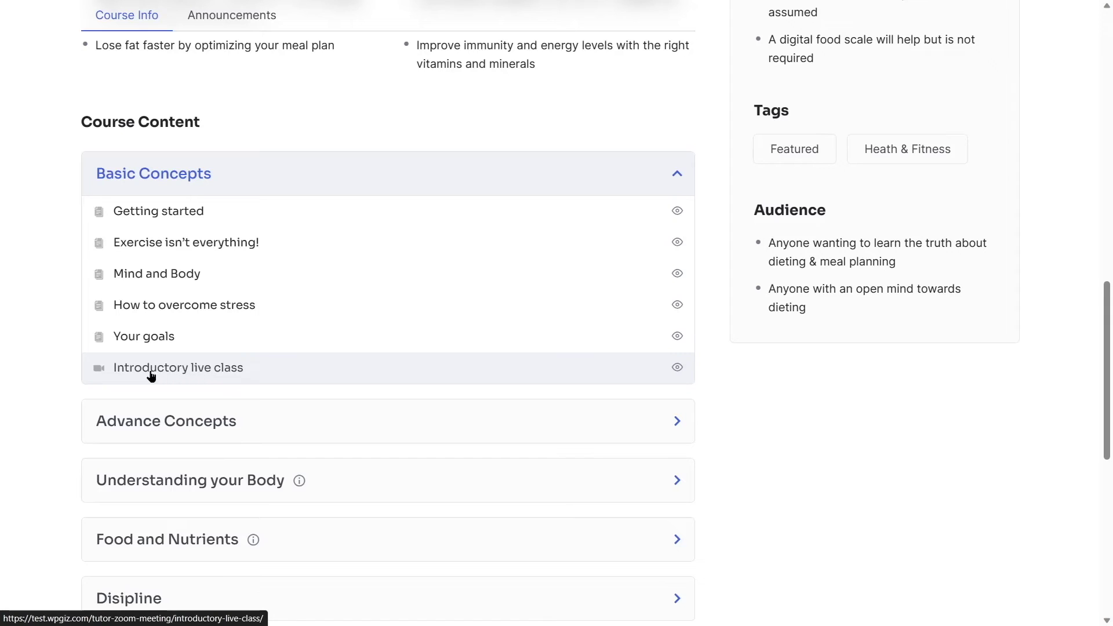
left_click(207, 371)
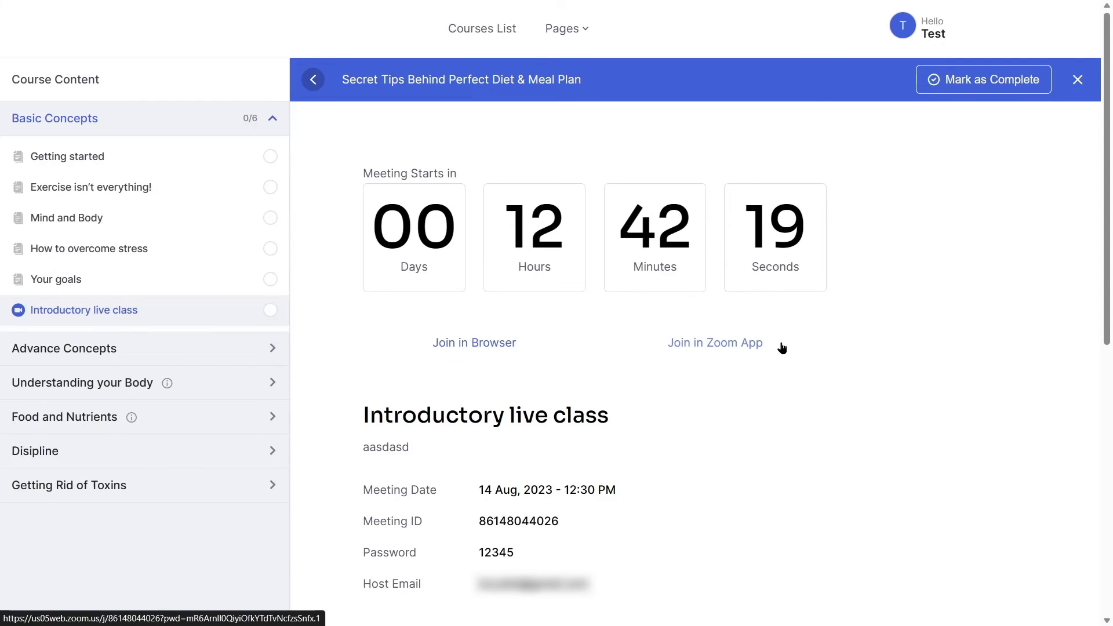
Join the Introductory live class with Join in Browser, then with Join in Zoom App, allowing the Zoom app to open.
left_click(497, 347)
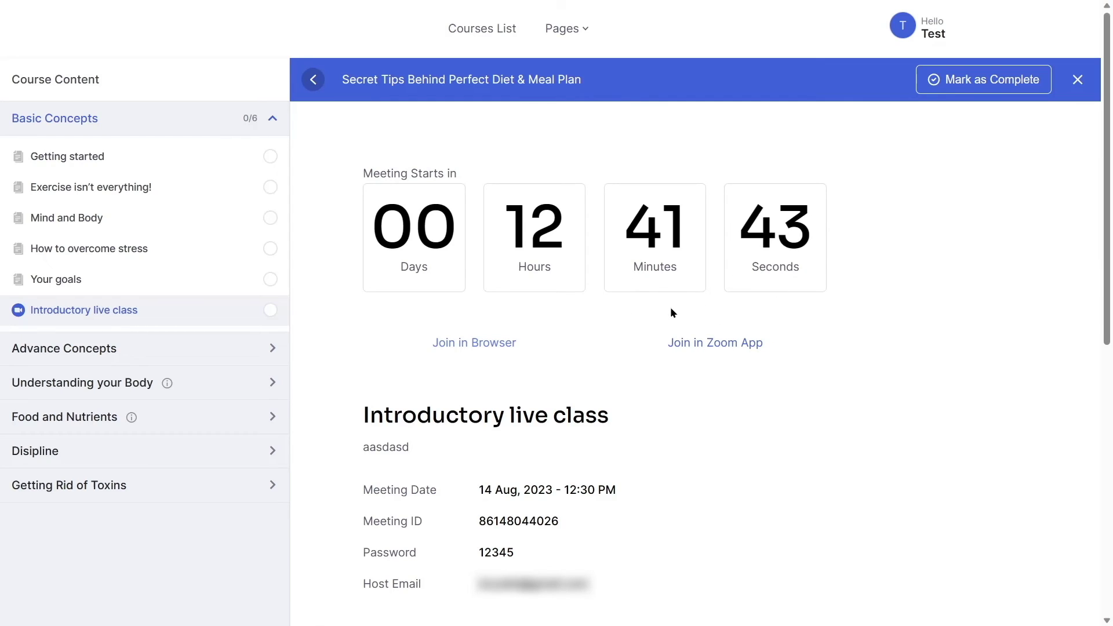
left_click(729, 345)
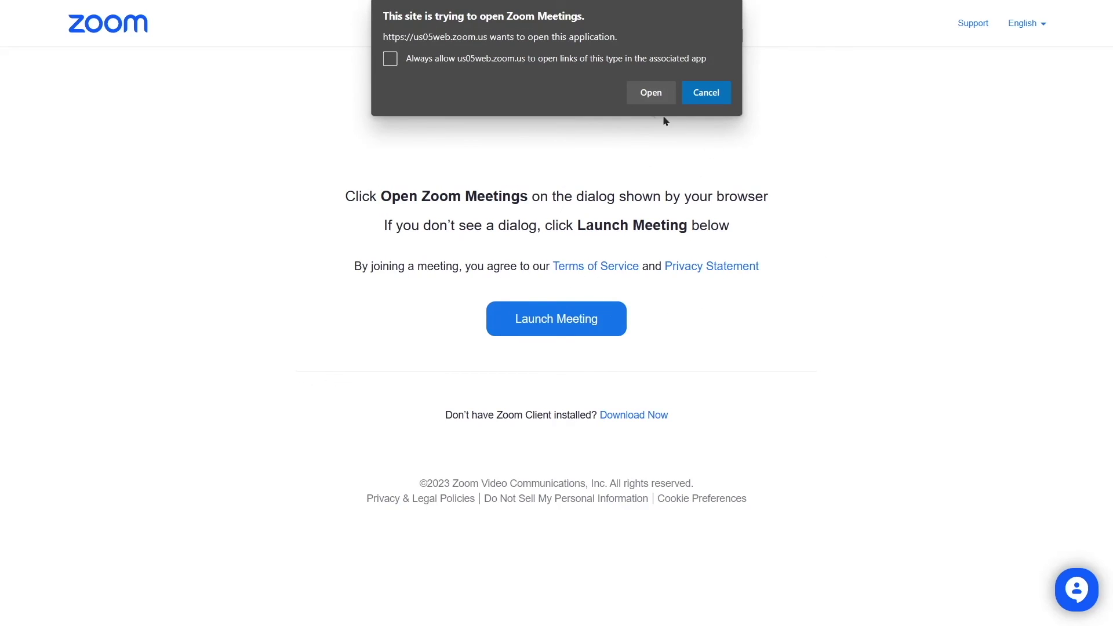
left_click(649, 99)
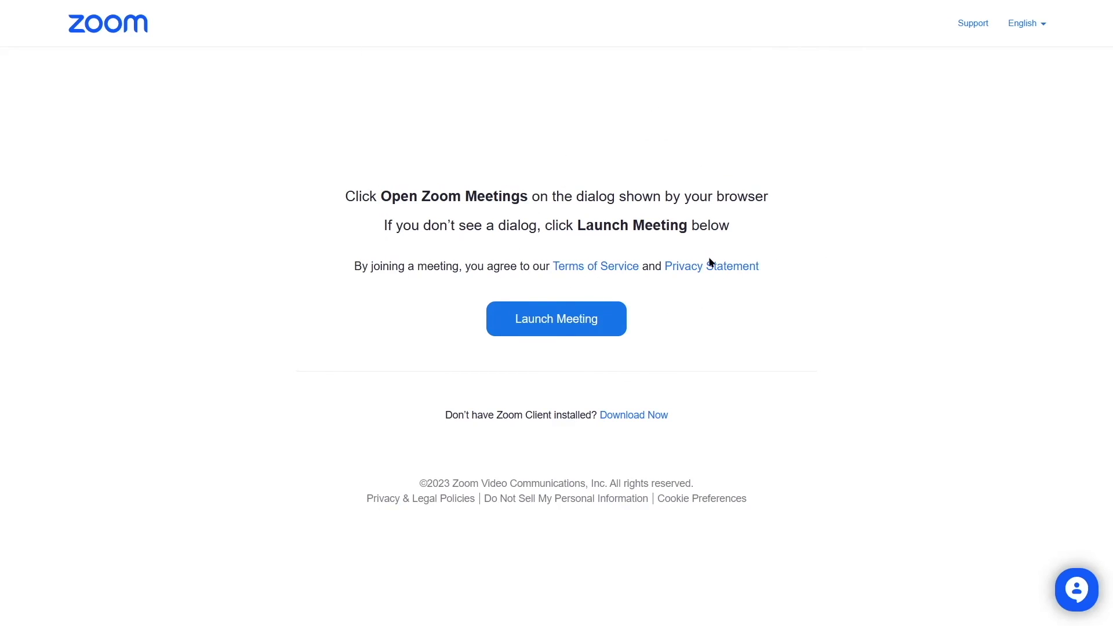